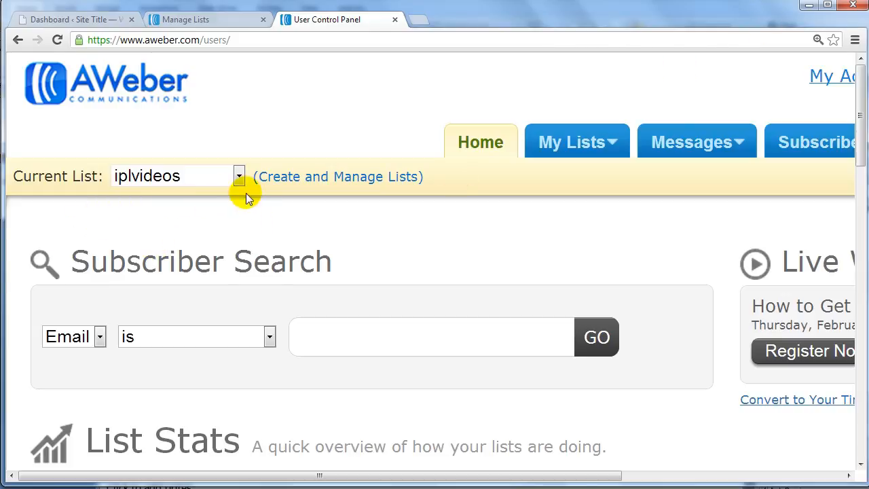
Create a new mailing list from the list management page
left_click(383, 178)
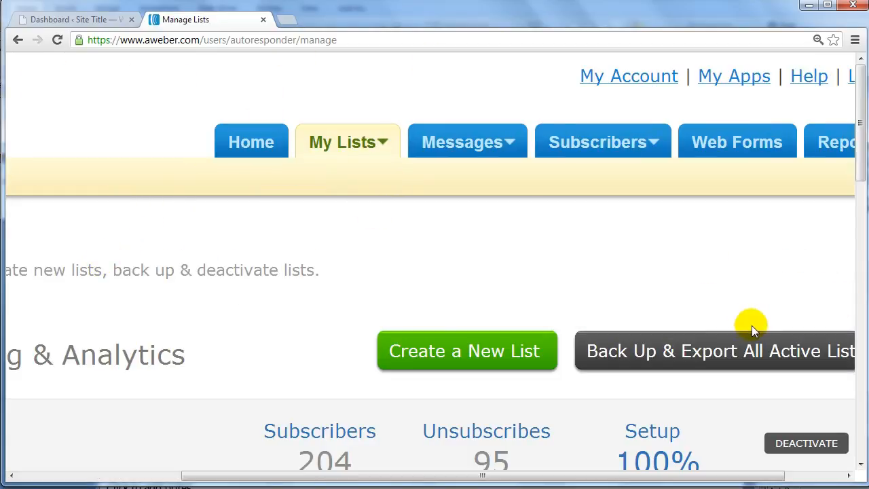
left_click(467, 360)
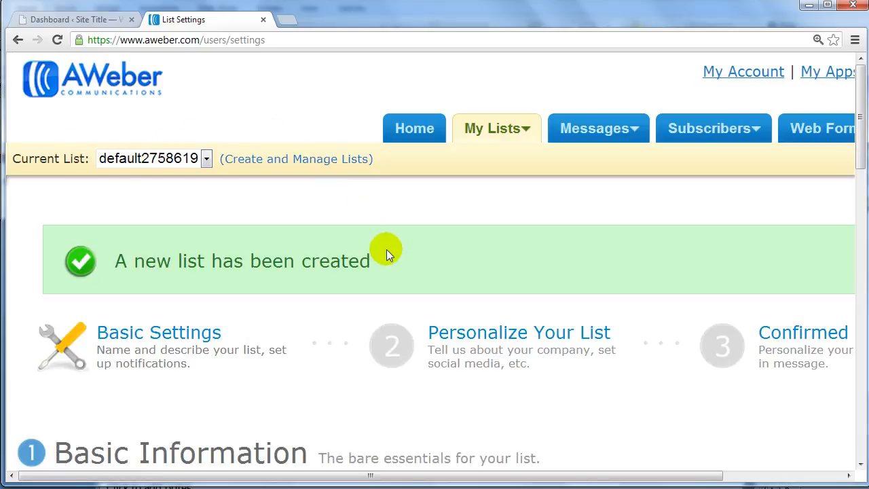
Examine the list name, description, "From" name and address fields in the new list's Basic Information section
scroll(387, 249, "down", 1)
scroll(389, 256, "down", 2)
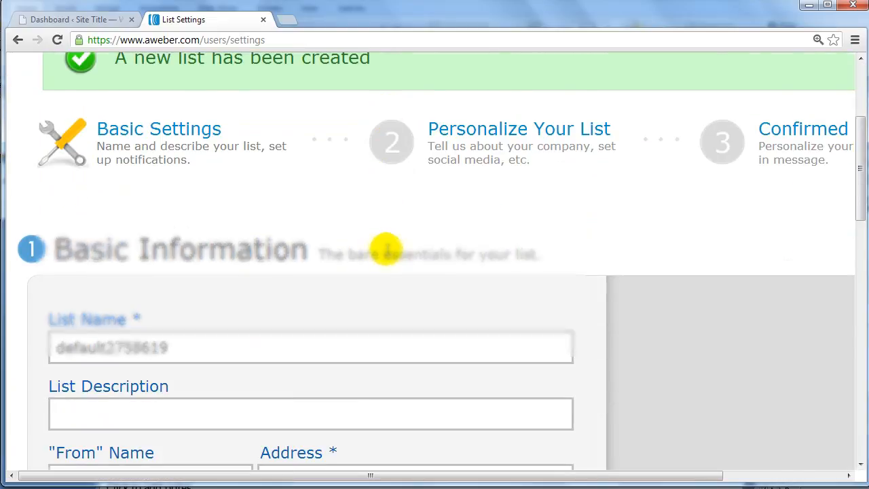
scroll(387, 251, "up", 1)
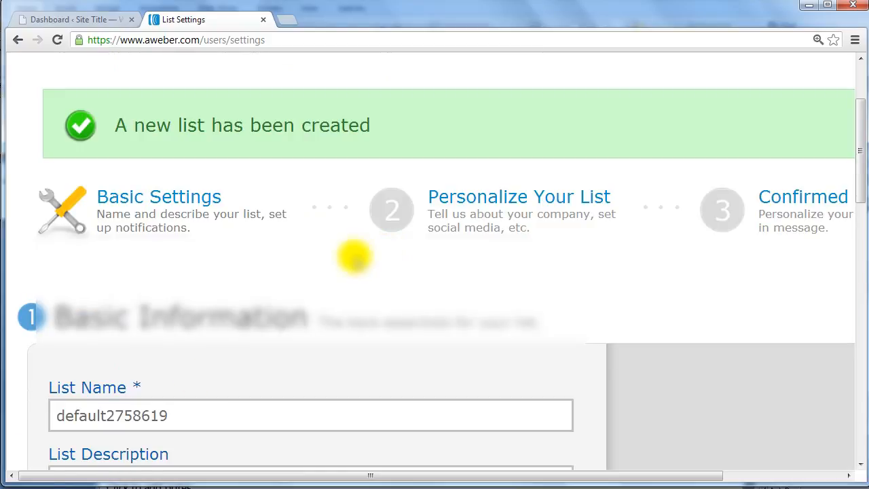
left_click(208, 413)
left_click_drag(219, 414, 12, 406)
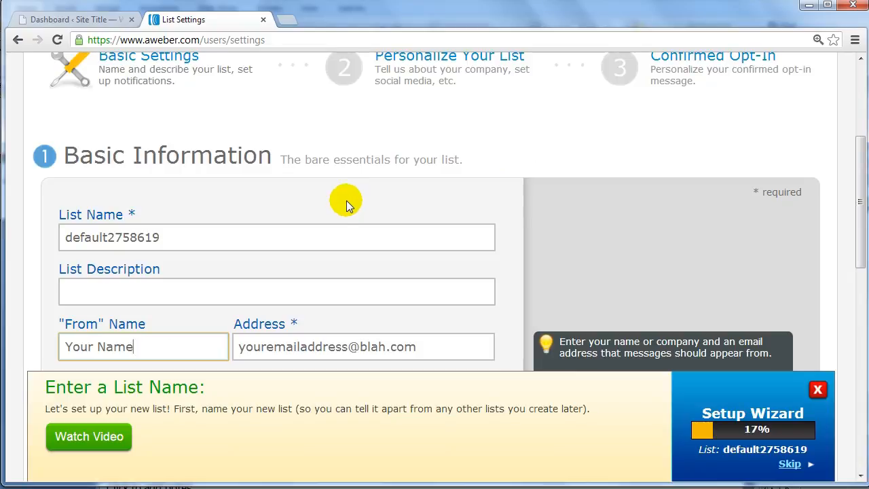
left_click(184, 235)
left_click_drag(184, 235, 34, 243)
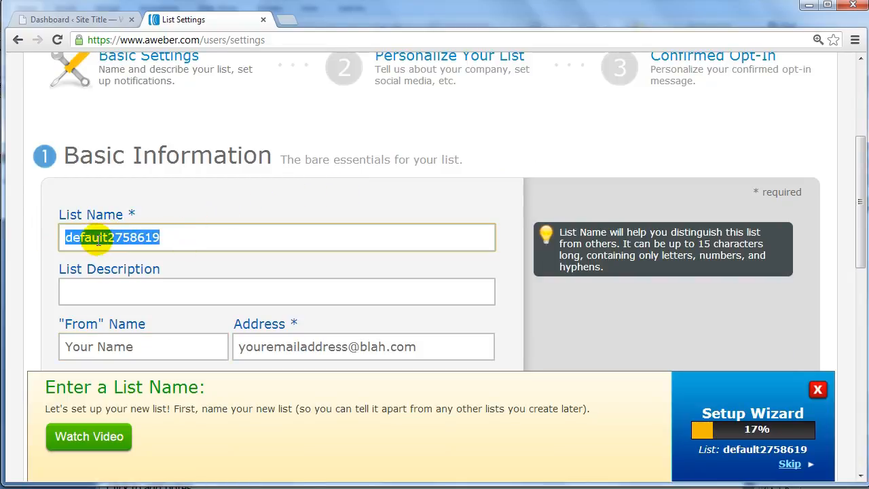
mouse_move(145, 267)
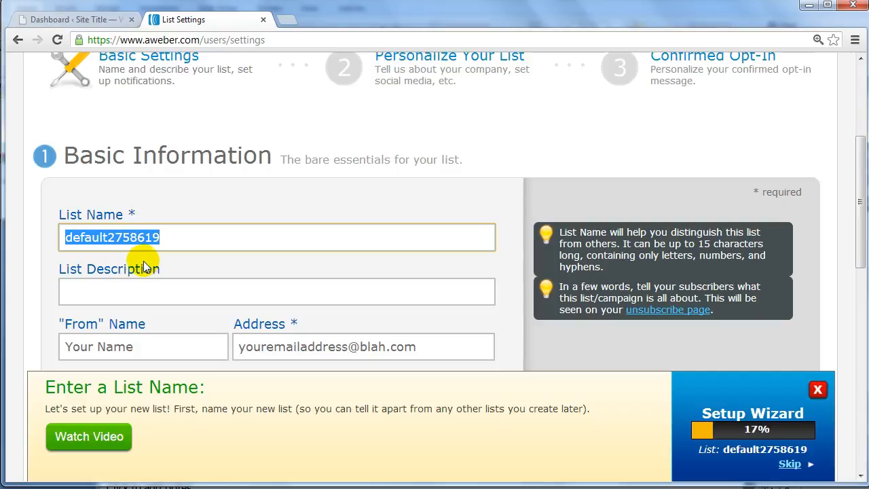
left_click(114, 292)
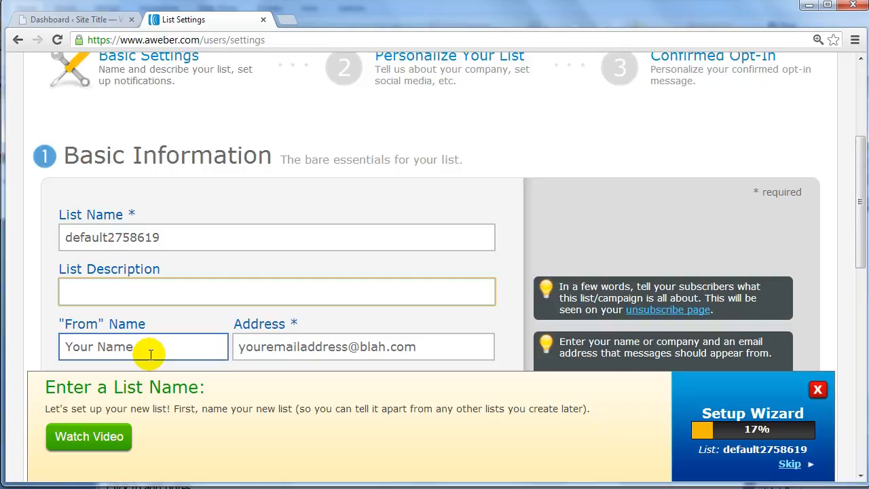
left_click(457, 345)
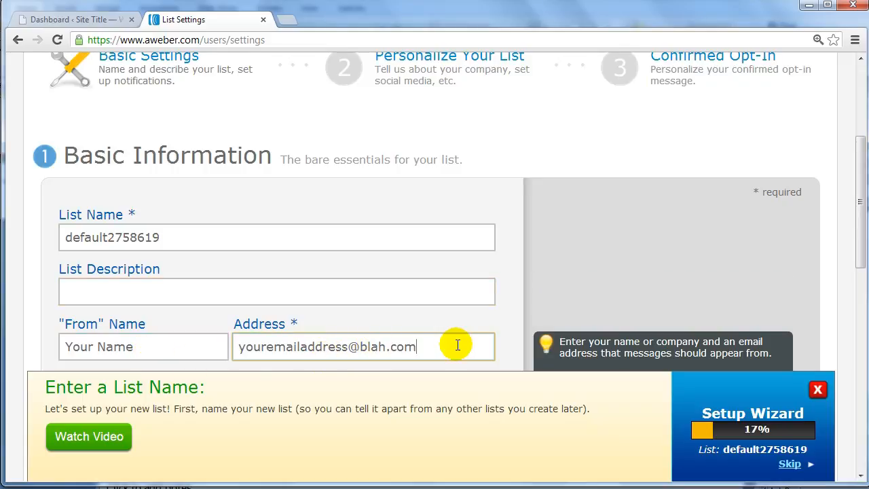
Check the Notifications name and email fields and save the basic settings with the list name defaultaweberte
scroll(458, 345, "down", 6)
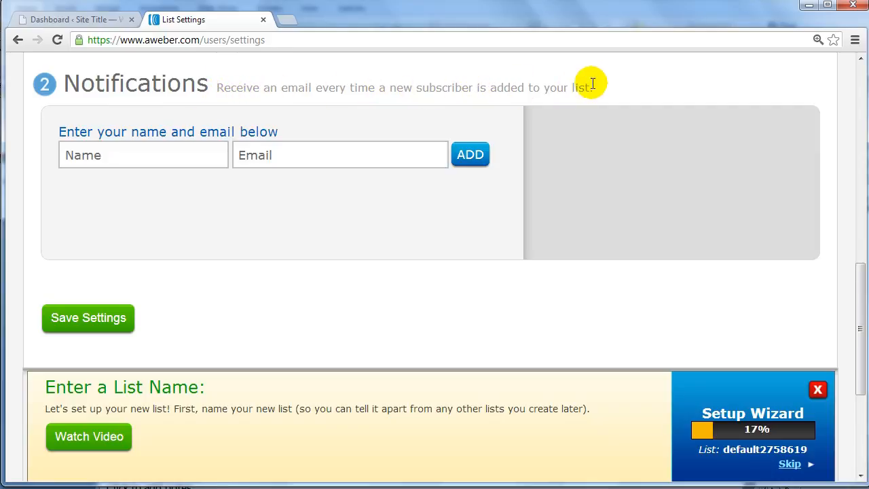
mouse_move(137, 240)
left_click(142, 154)
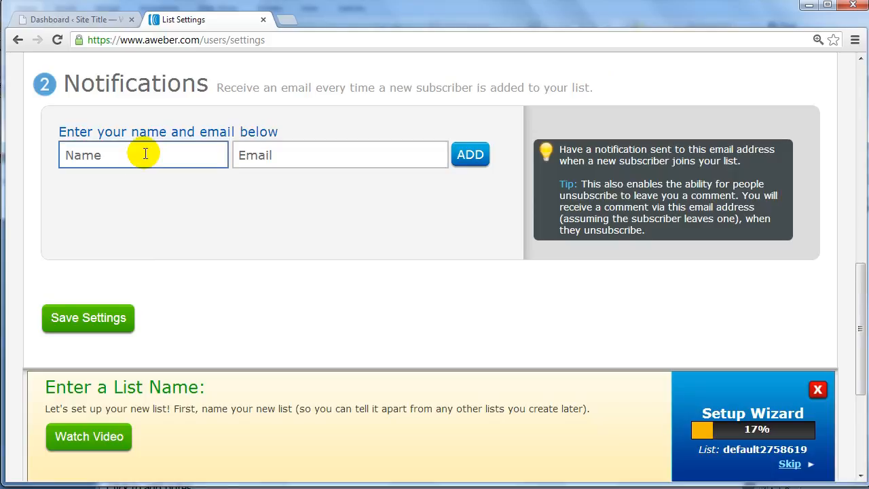
left_click(281, 153)
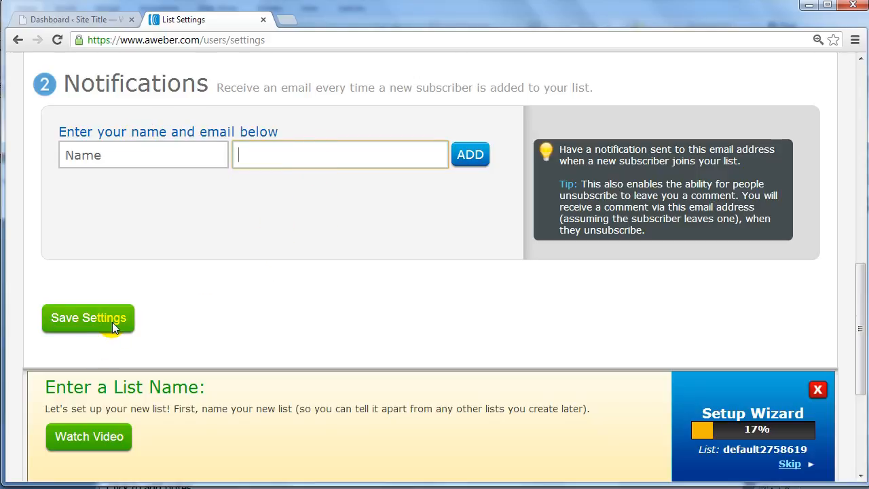
scroll(112, 320, "down", 3)
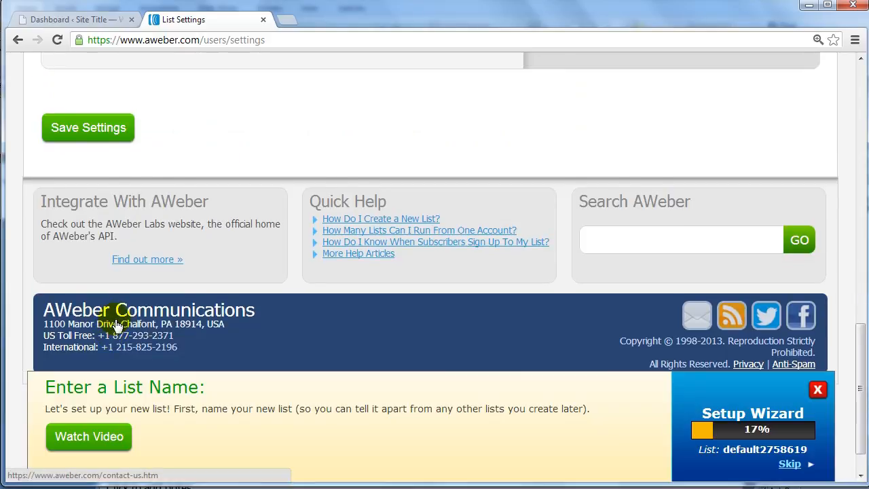
left_click(117, 136)
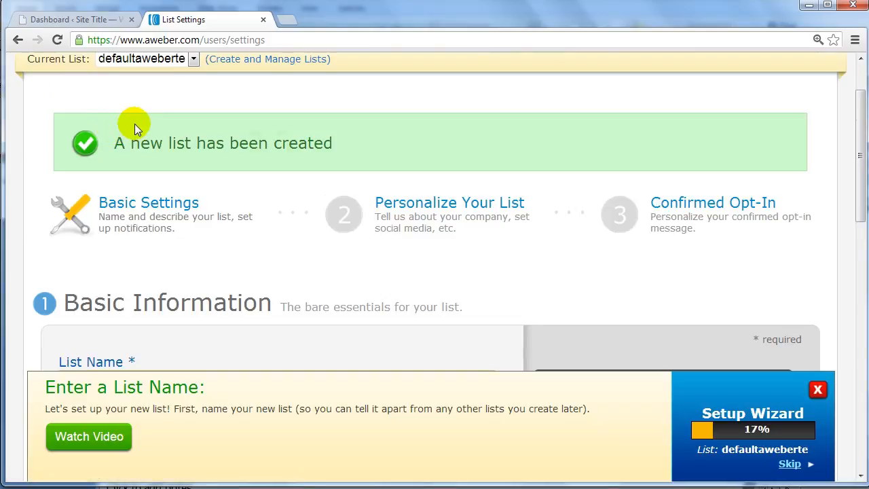
Open the Personalize Your List settings and examine the company name, website URL and email signature fields
left_click(474, 220)
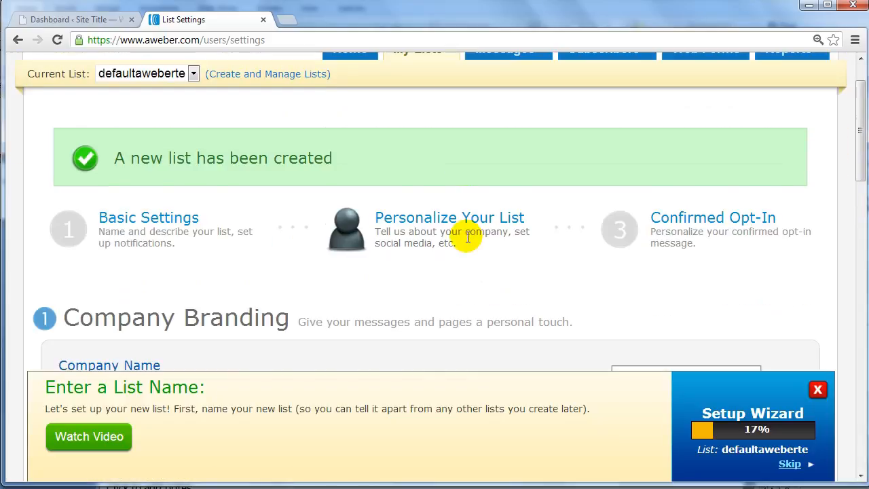
scroll(467, 237, "down", 3)
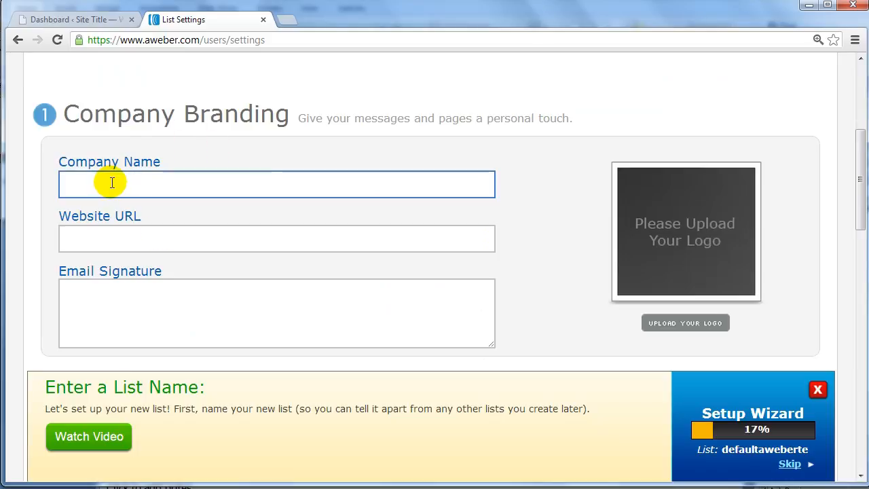
left_click(170, 328)
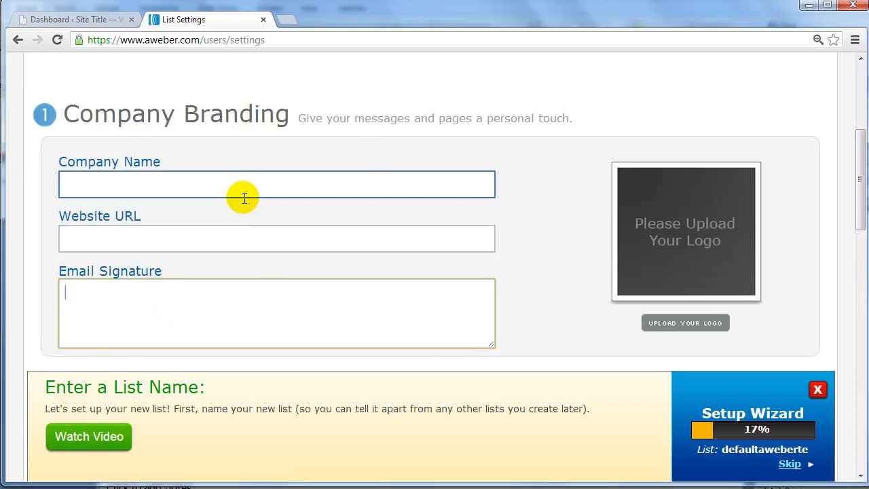
left_click(107, 181)
left_click(134, 237)
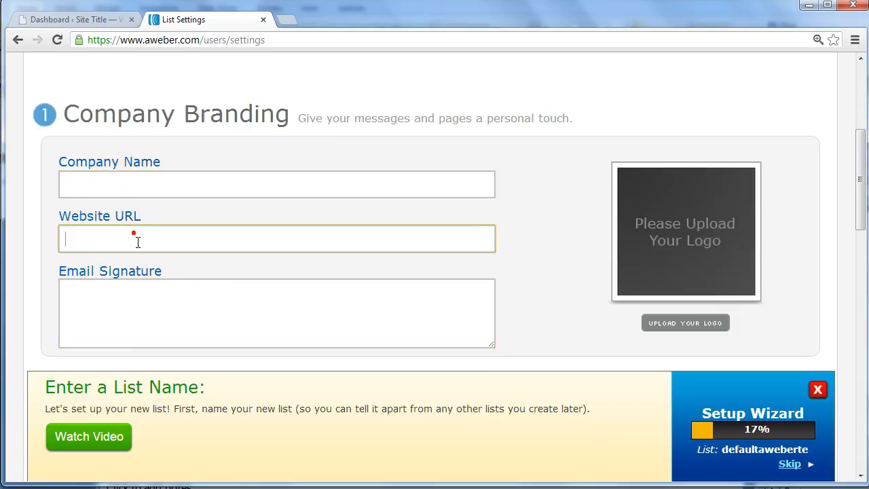
left_click(152, 329)
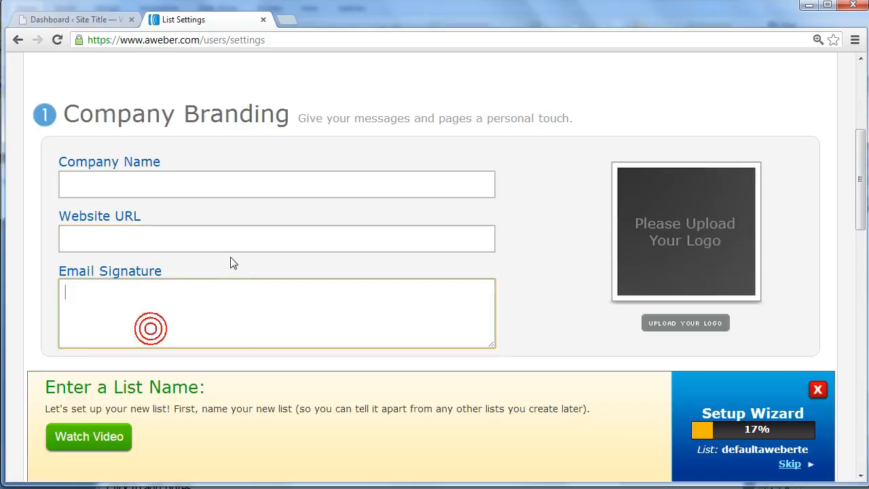
scroll(246, 239, "down", 1)
left_click(244, 238)
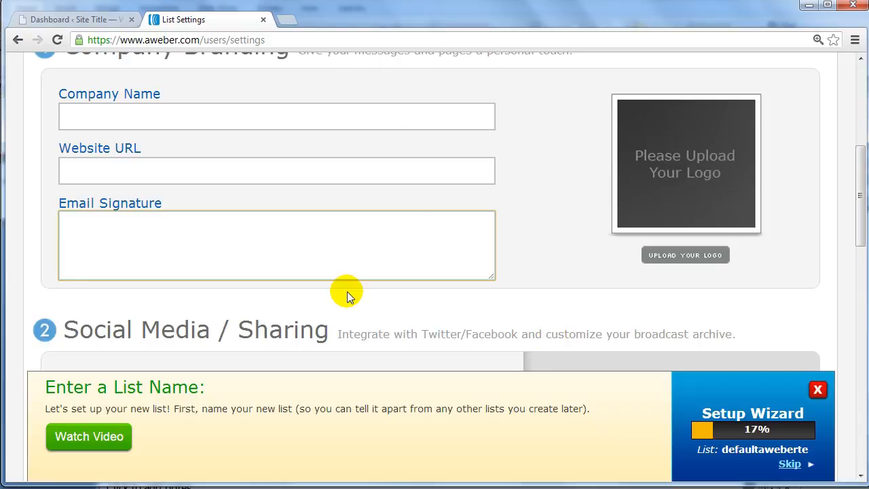
scroll(346, 288, "up", 3)
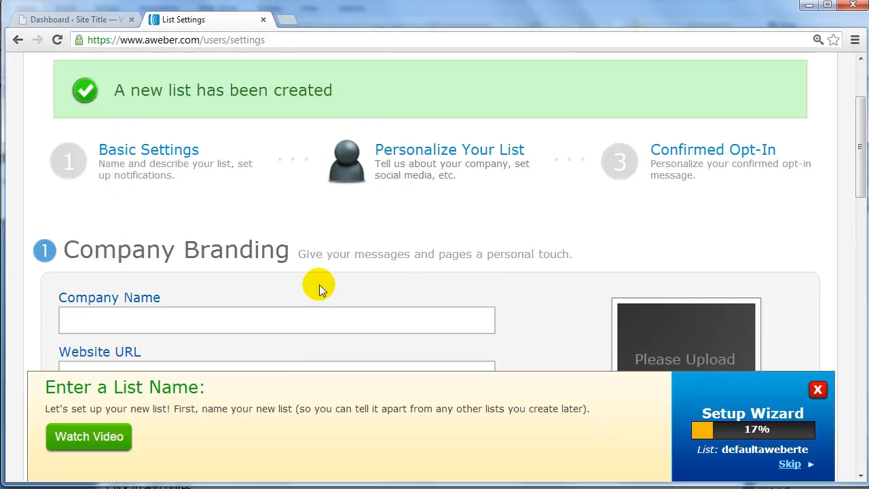
Open the Confirmed Opt-In settings and read through the confirmation message's subject, intro and confirmation link text
left_click(696, 166)
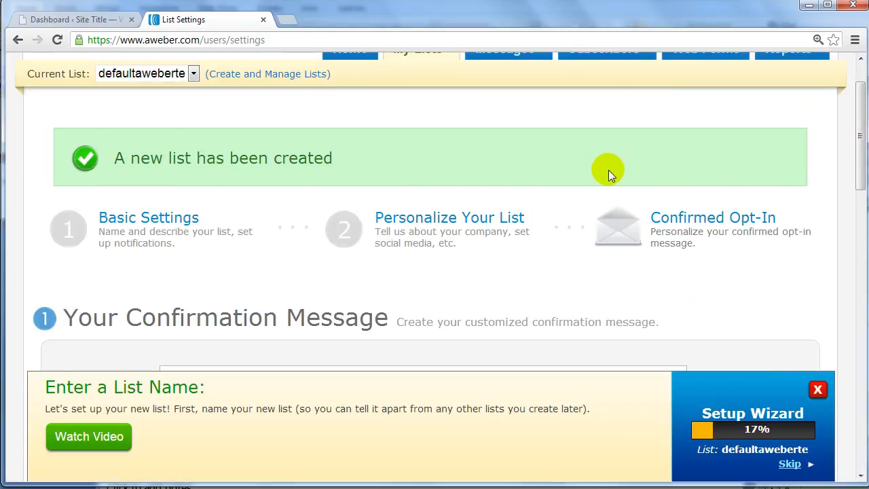
scroll(597, 171, "down", 1)
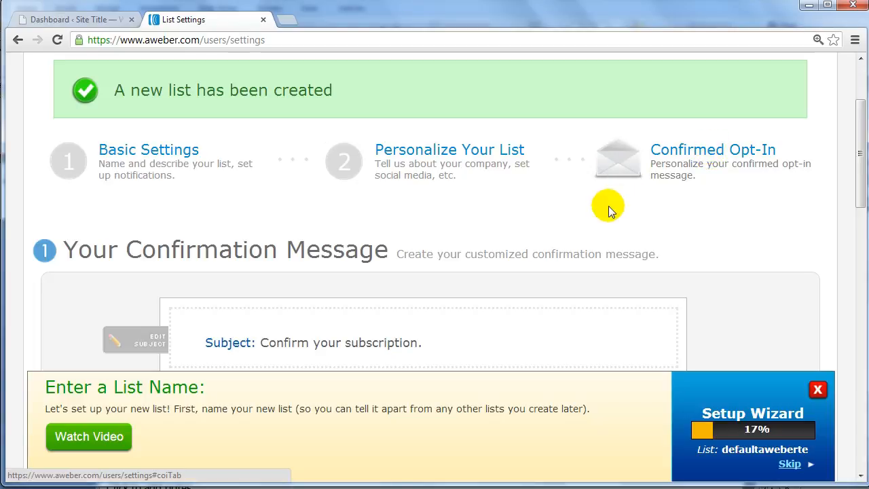
scroll(626, 219, "down", 1)
scroll(626, 219, "up", 1)
scroll(533, 286, "down", 1)
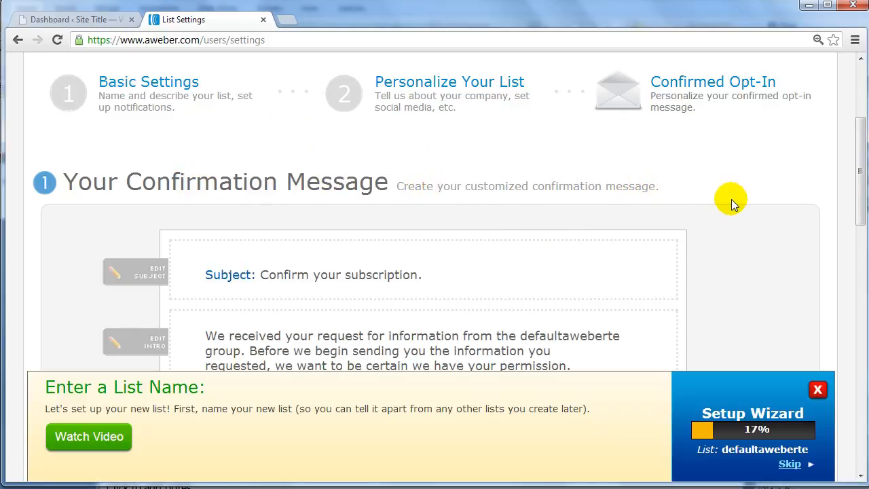
scroll(731, 199, "down", 4)
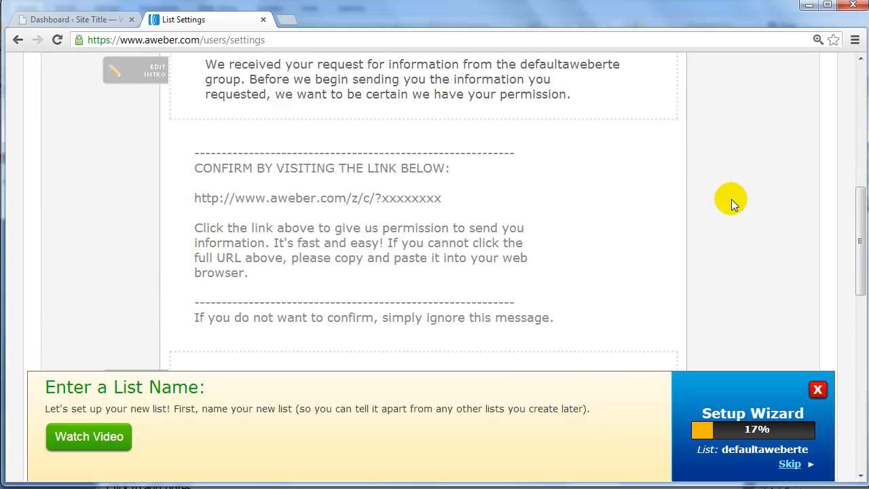
scroll(732, 199, "down", 2)
scroll(731, 199, "up", 3)
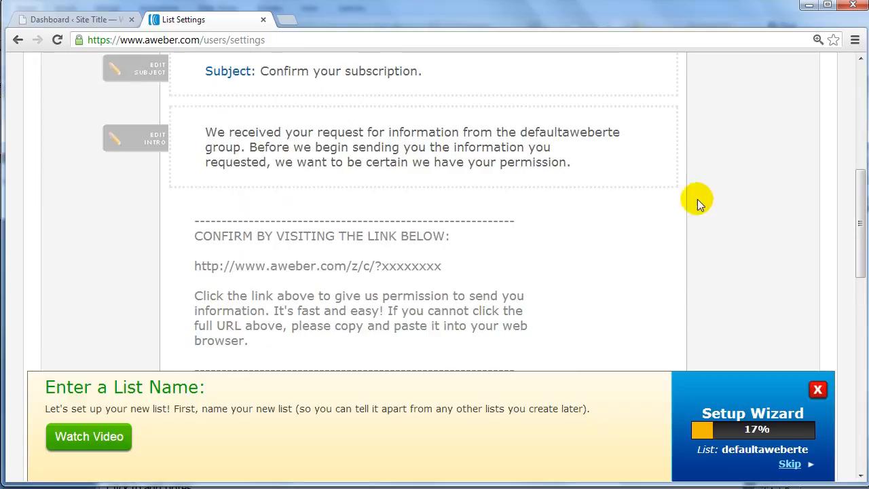
scroll(302, 164, "up", 1)
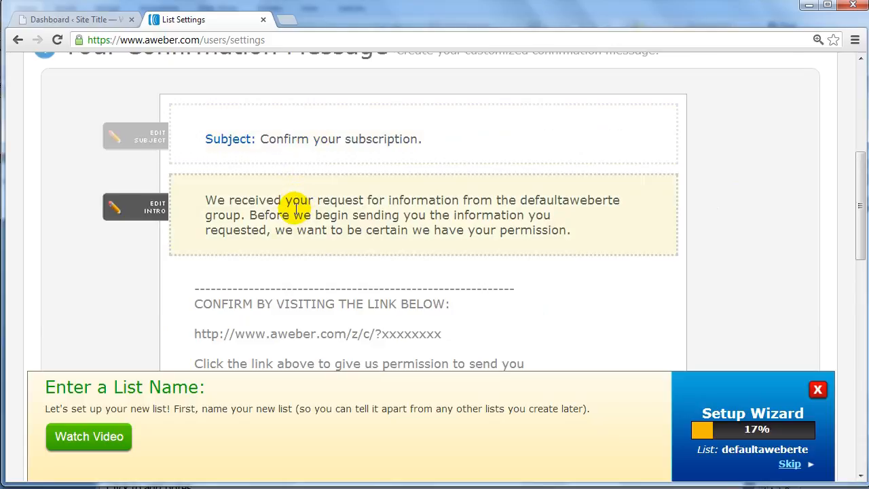
scroll(298, 208, "down", 2)
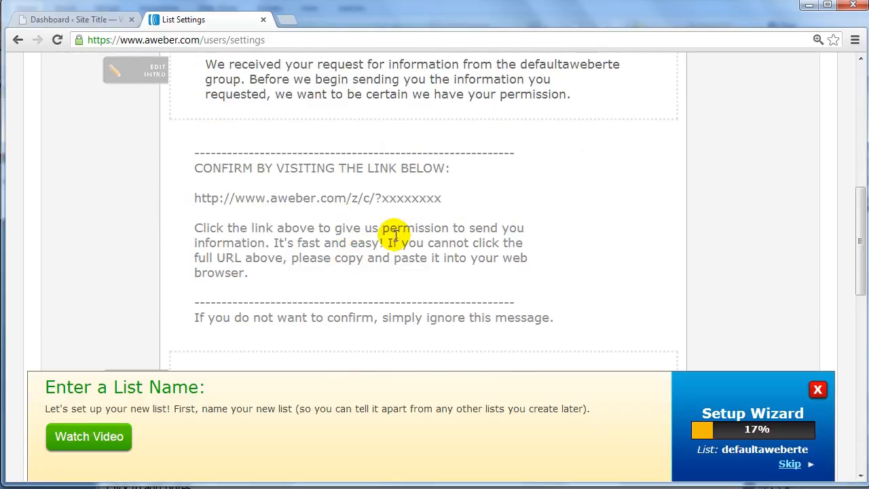
Examine the web form opt-in requirement and the Confirmation Success Page URL field
scroll(388, 237, "down", 3)
scroll(386, 235, "down", 2)
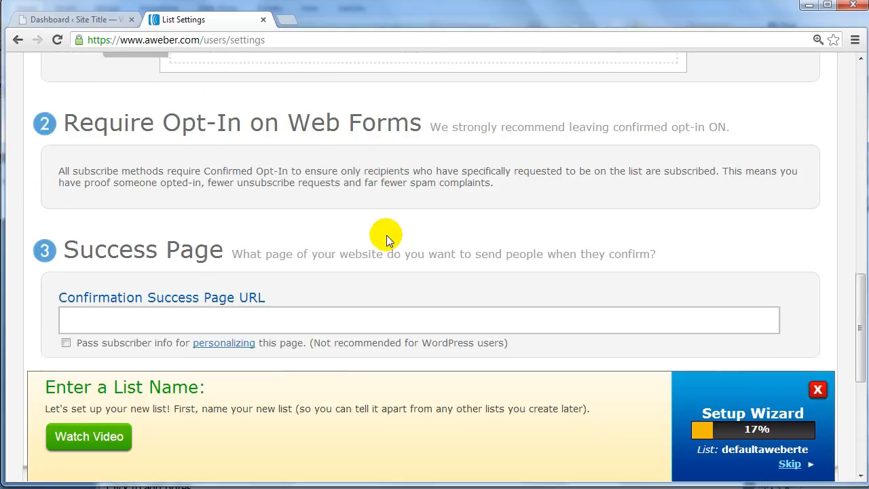
scroll(386, 234, "down", 1)
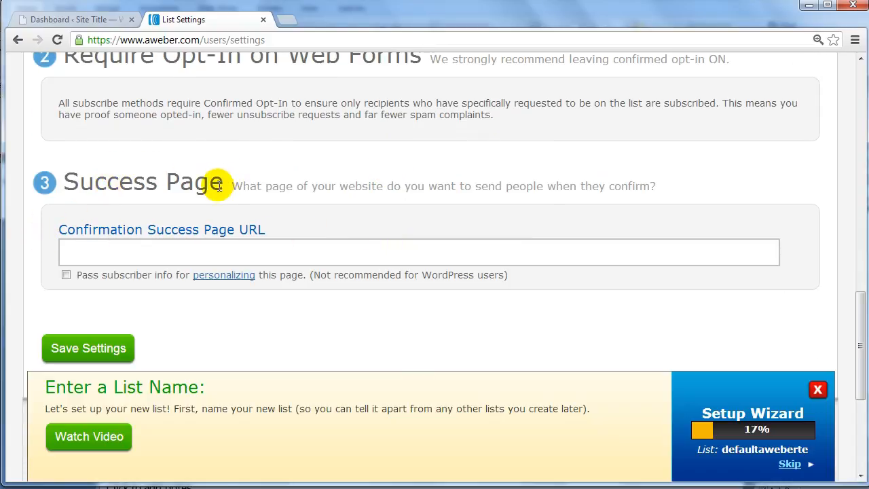
left_click(299, 252)
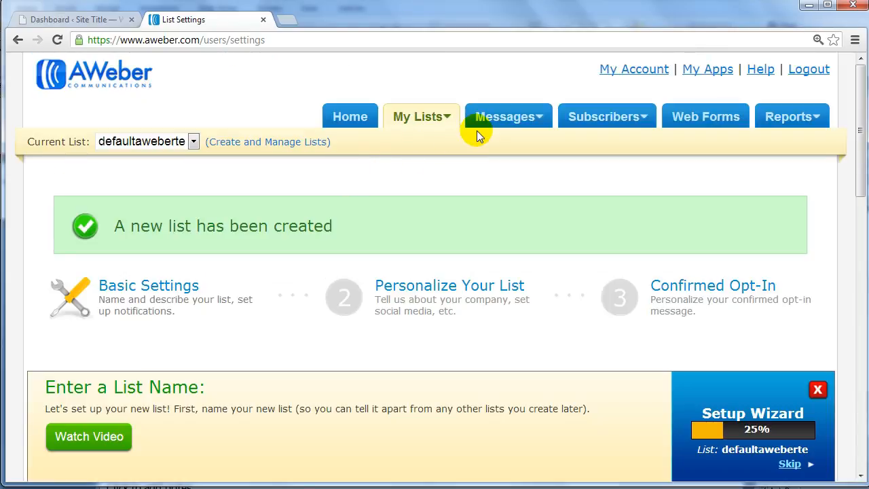
Open the list's Follow Up messages and create a new plain text message
mouse_move(499, 129)
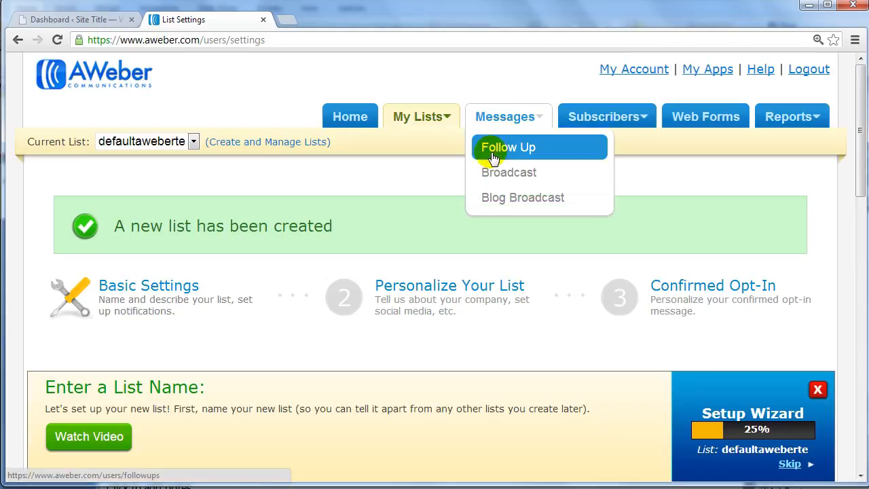
left_click(497, 149)
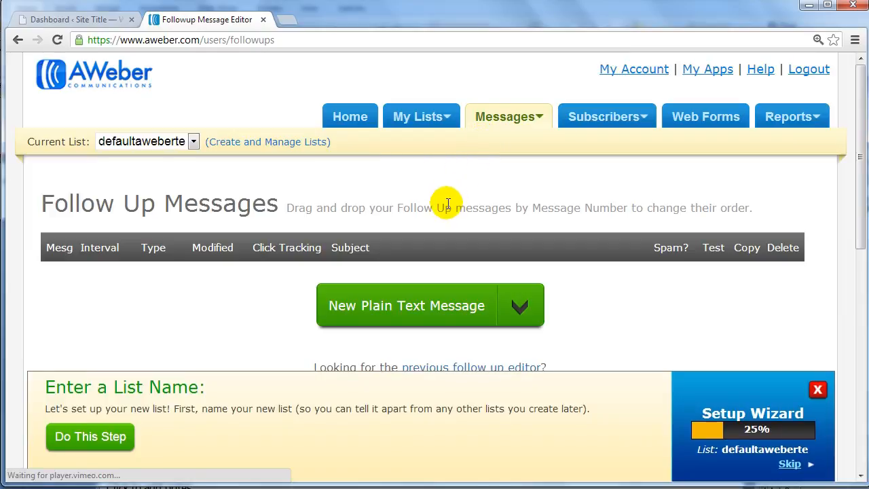
scroll(448, 204, "down", 2)
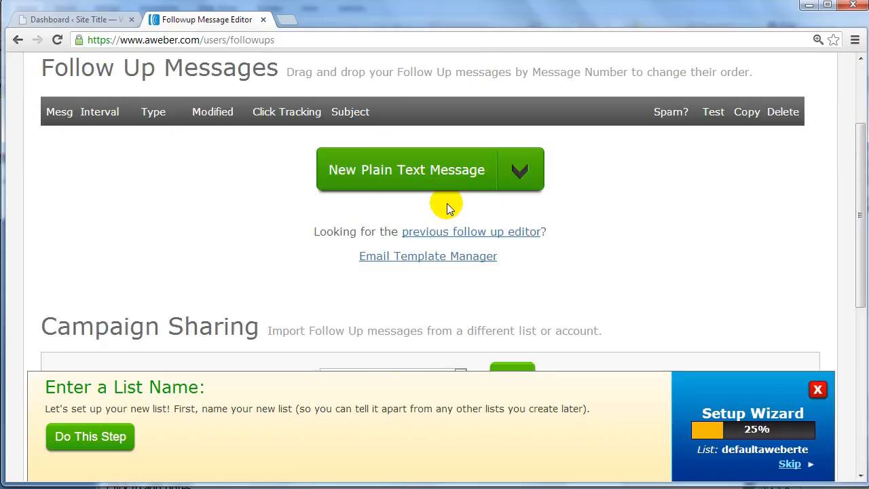
left_click(519, 174)
left_click(362, 238)
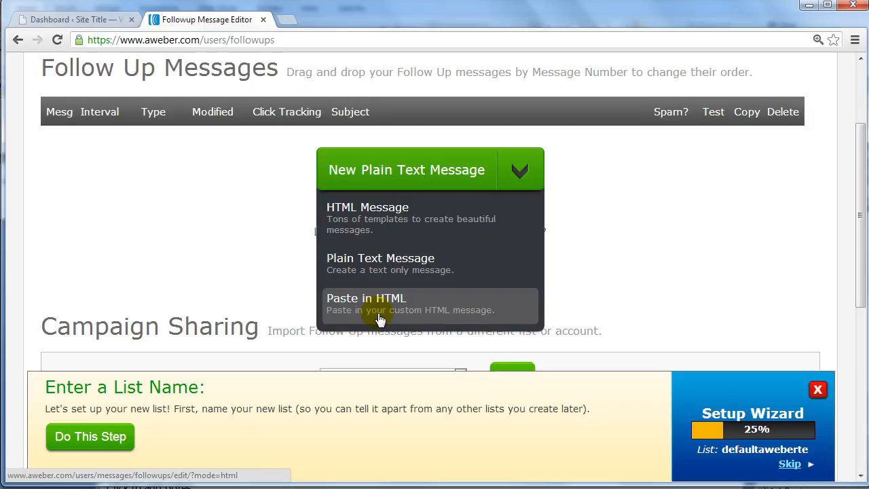
left_click(416, 172)
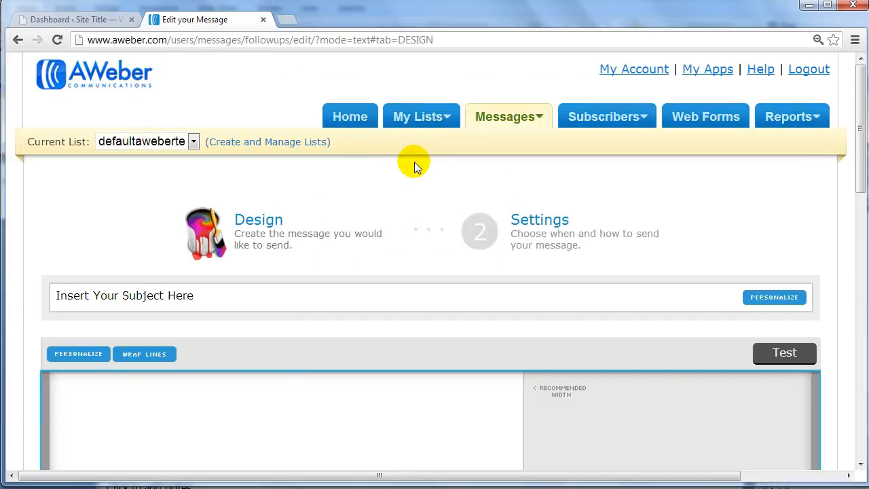
Set the plain text message's subject to "Download Your Free Report here..."
scroll(414, 162, "down", 1)
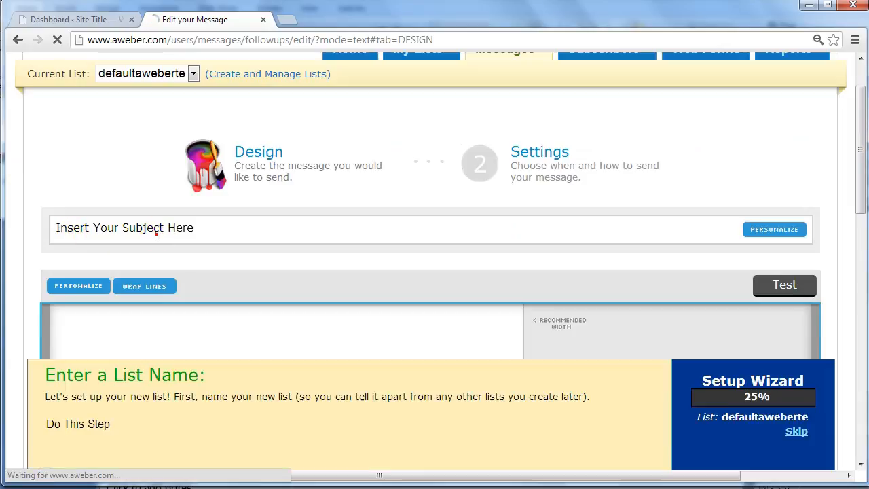
left_click(286, 231)
scroll(286, 231, "down", 3)
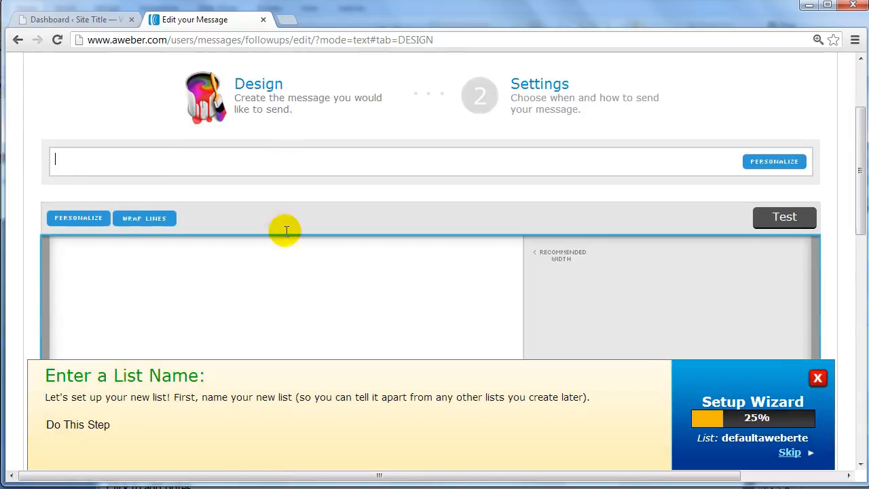
left_click(285, 231)
scroll(344, 191, "down", 1)
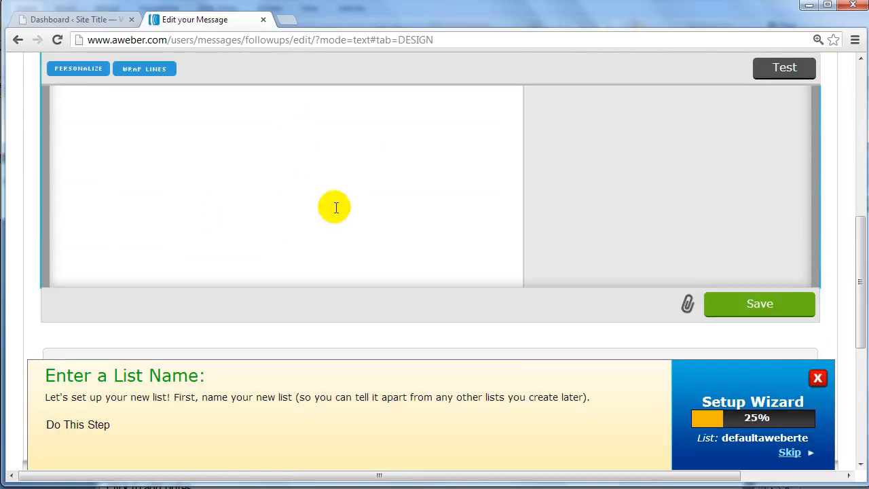
scroll(266, 194, "up", 3)
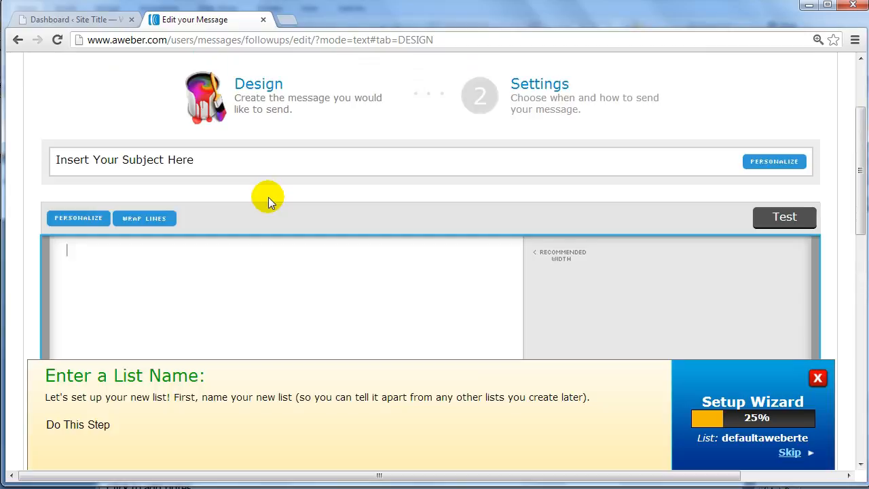
left_click(244, 159)
scroll(263, 232, "up", 1)
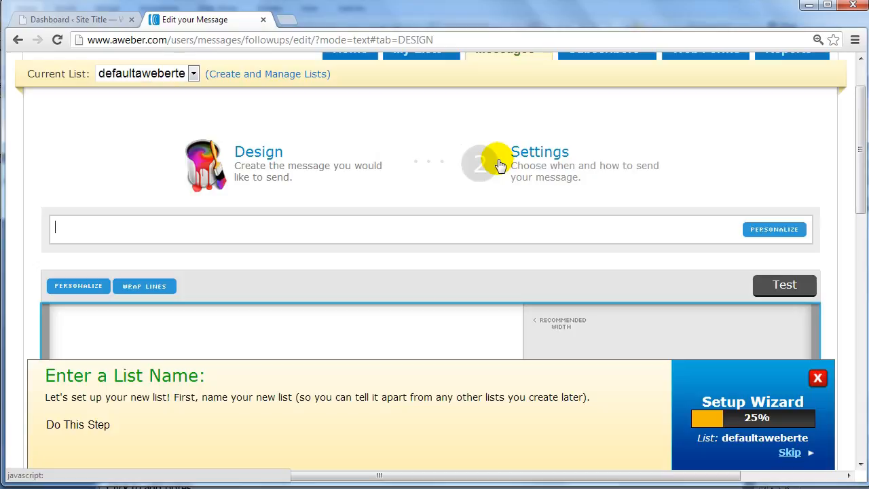
type("Download Your ")
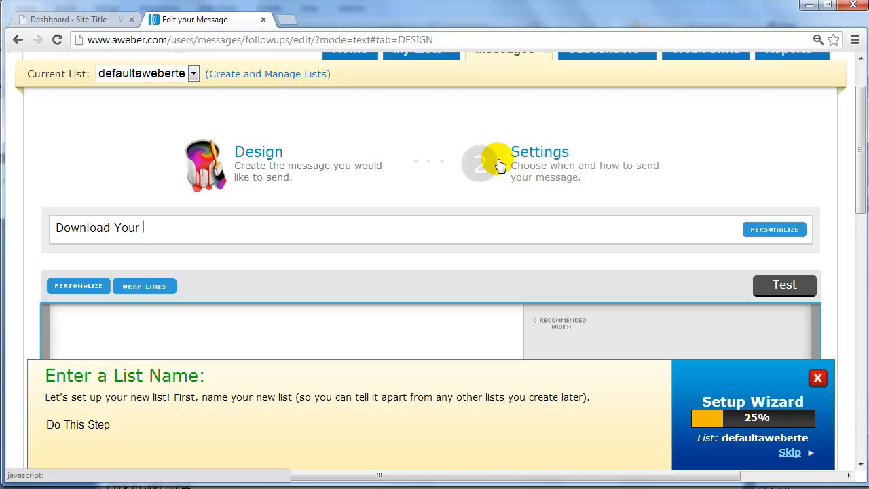
type("Free Report here...")
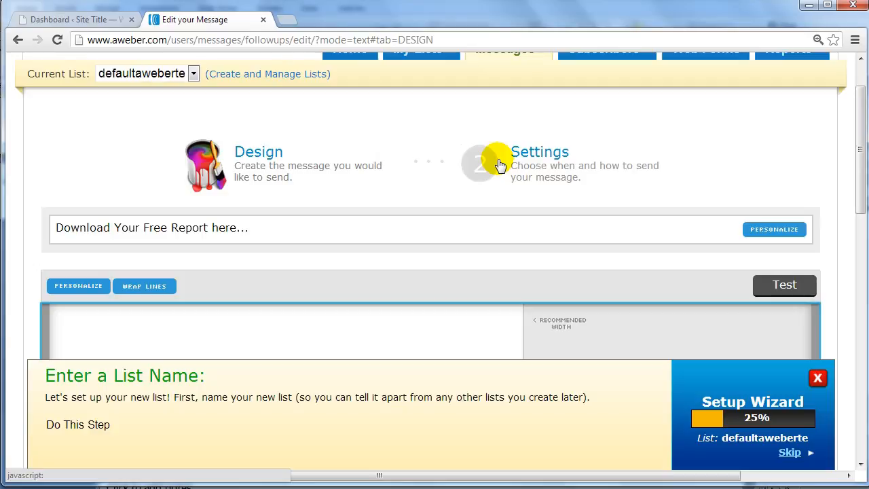
Look over the message body area, proceed to the message's settings and save the follow-up message
scroll(319, 173, "down", 2)
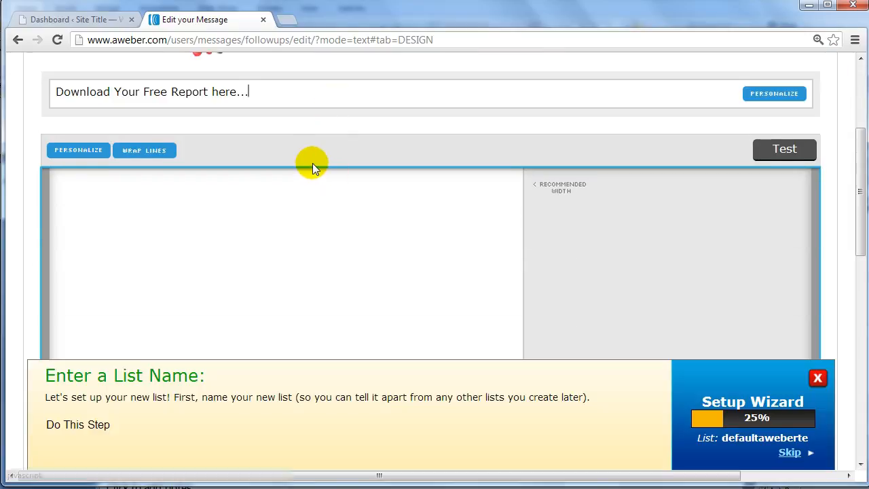
left_click(298, 228)
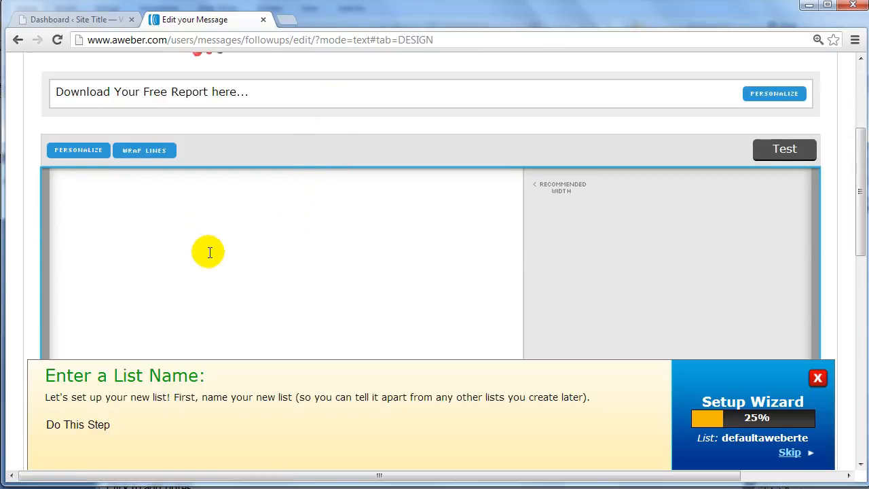
scroll(208, 250, "down", 1)
scroll(210, 252, "up", 1)
scroll(400, 252, "down", 5)
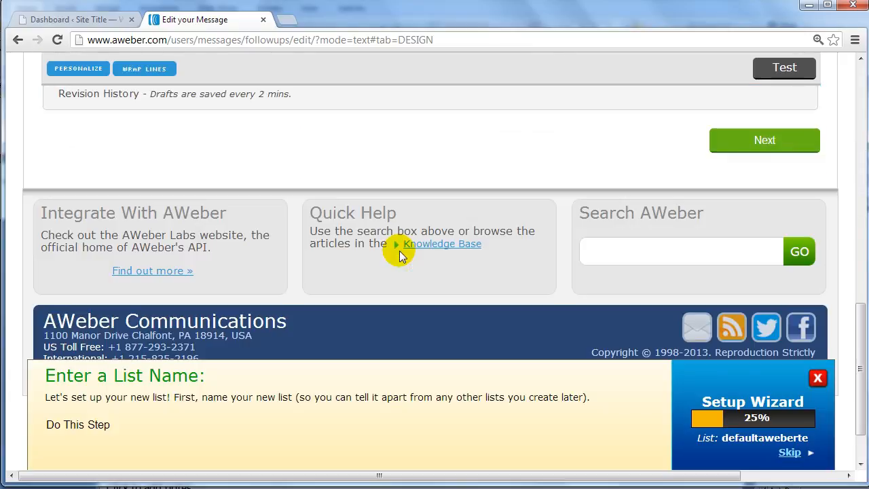
scroll(399, 255, "up", 2)
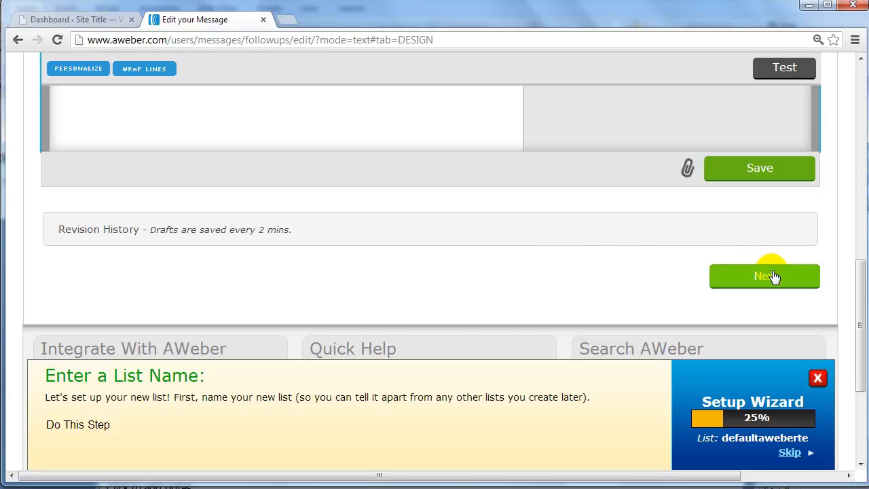
left_click(765, 275)
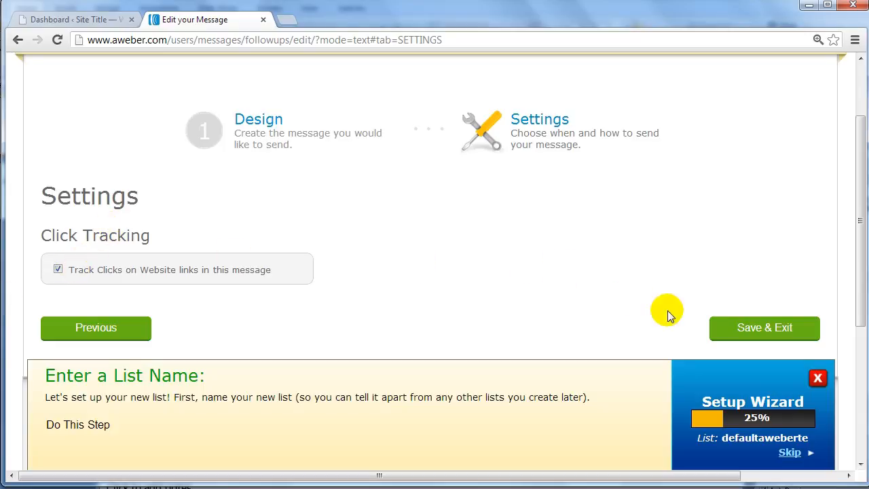
left_click(730, 328)
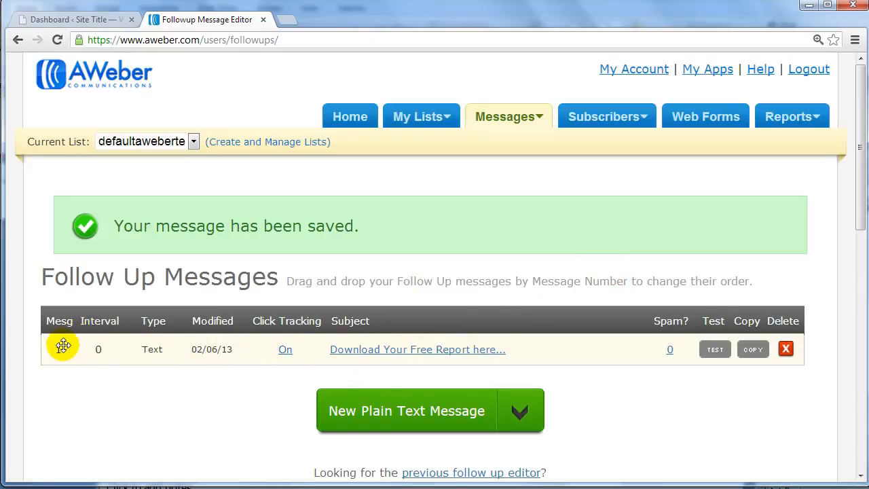
Close the Setup Wizard banner and review the saved message's row and its test, copy and delete options
mouse_move(96, 305)
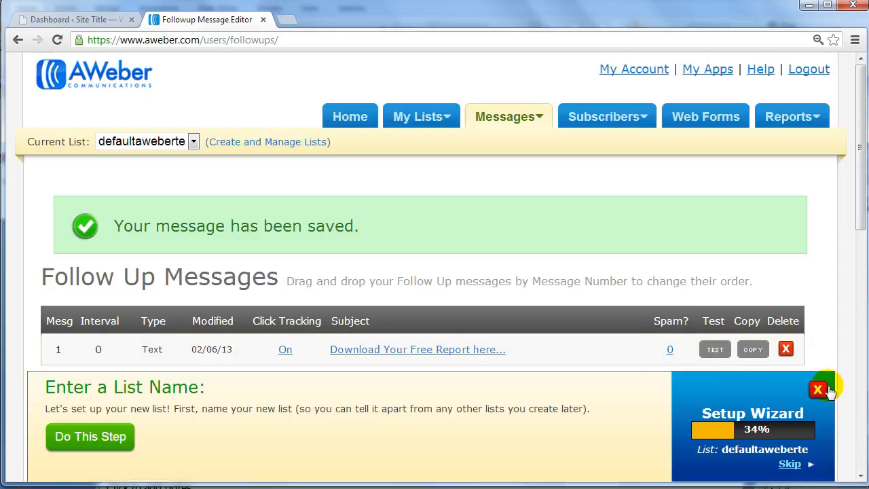
left_click(820, 389)
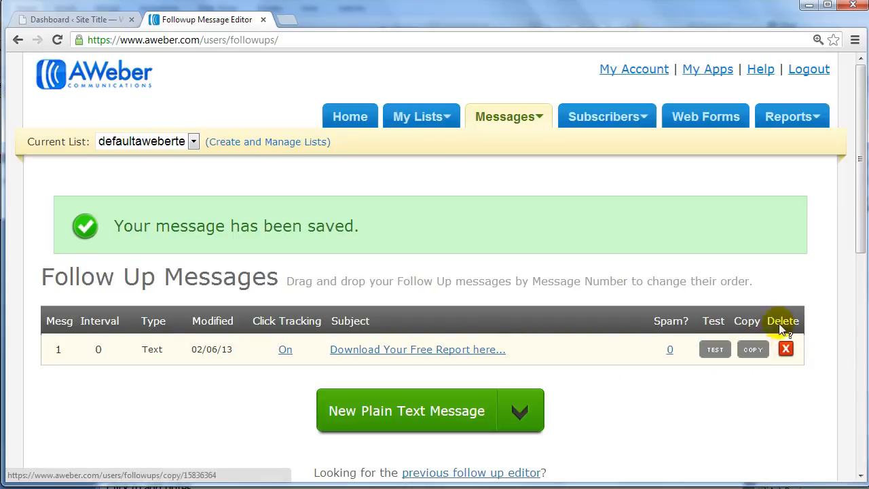
mouse_move(788, 333)
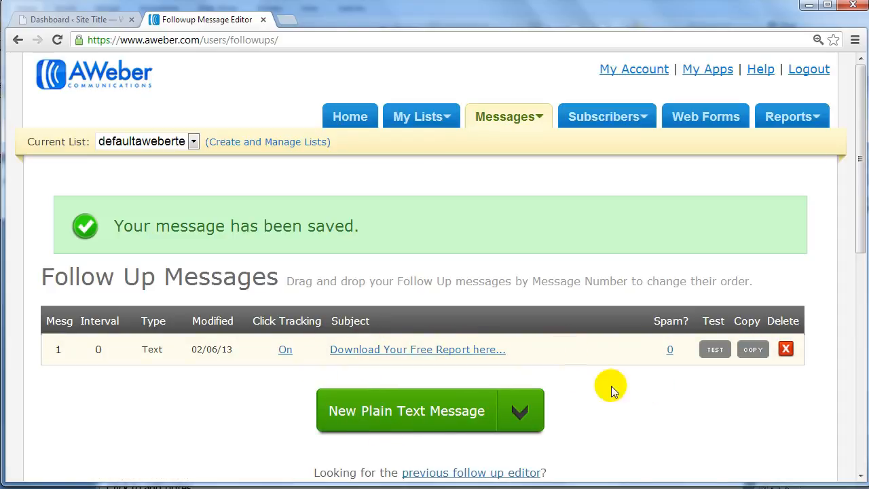
Create a second plain text follow-up with the subject "Have You Gotten Your Free Report?" and copy that text into its body
scroll(606, 427, "down", 1)
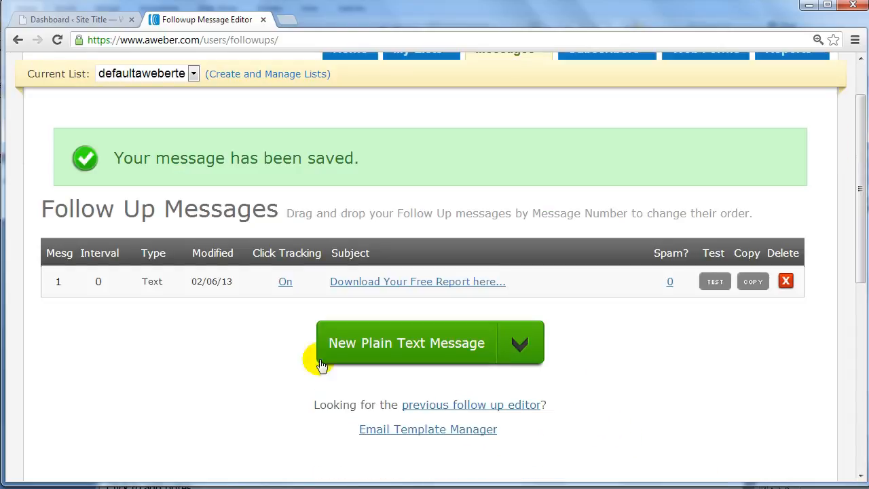
left_click(396, 342)
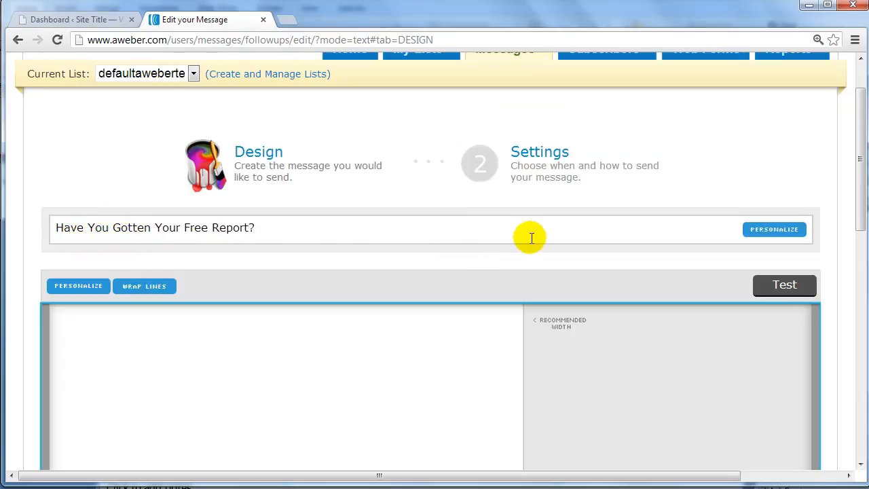
key("ctrl+a")
key("ctrl+c")
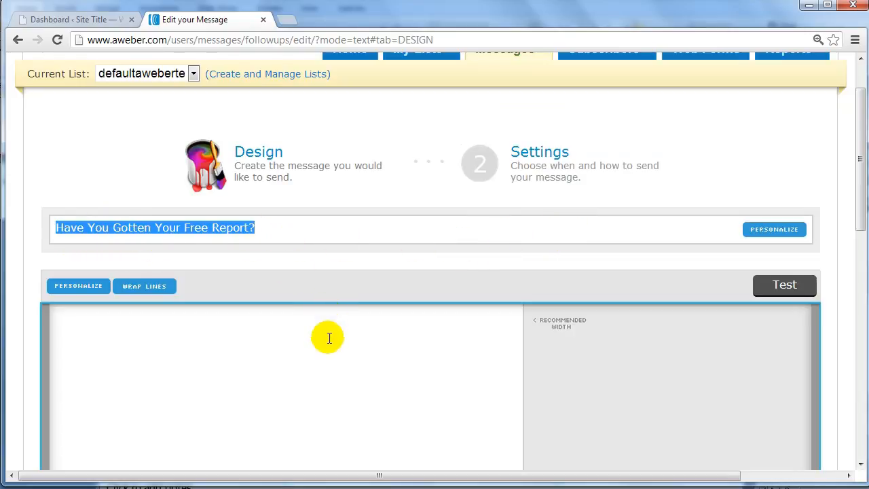
left_click(328, 338)
key("ctrl+v")
scroll(434, 306, "down", 5)
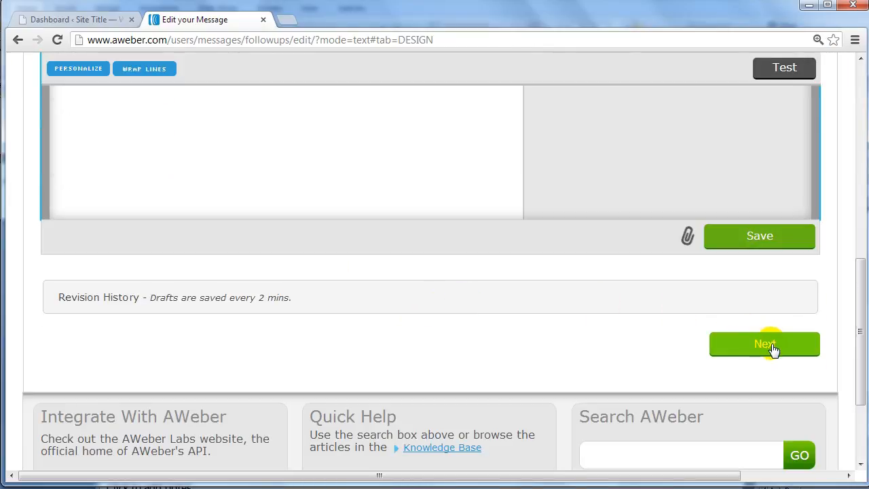
Proceed to the second message's settings and set its interval to 2 days after the previous message
left_click(773, 347)
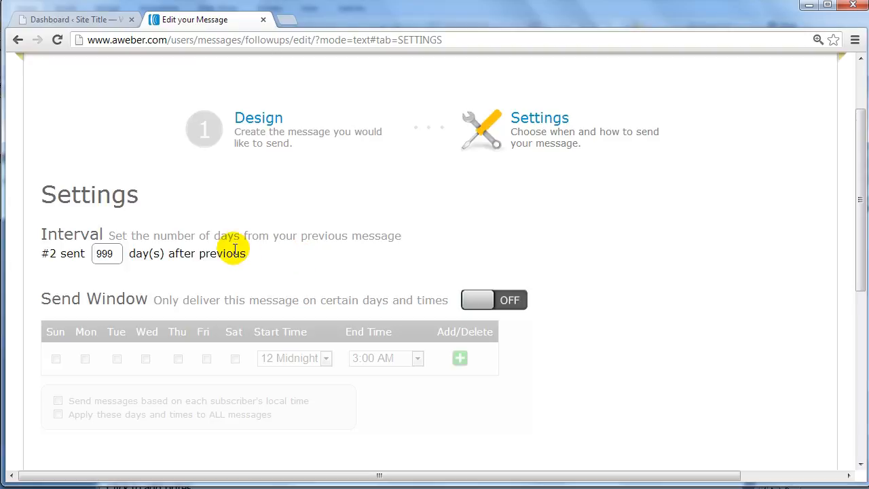
double_click(117, 253)
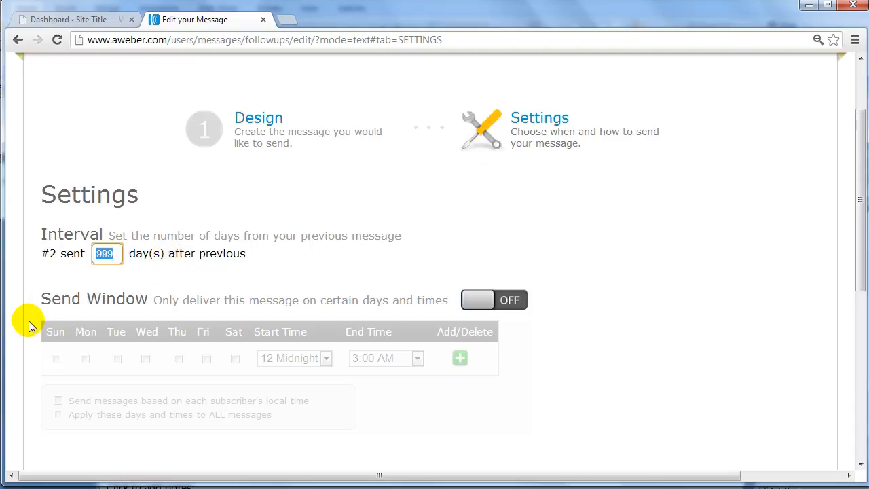
key("BackSpace")
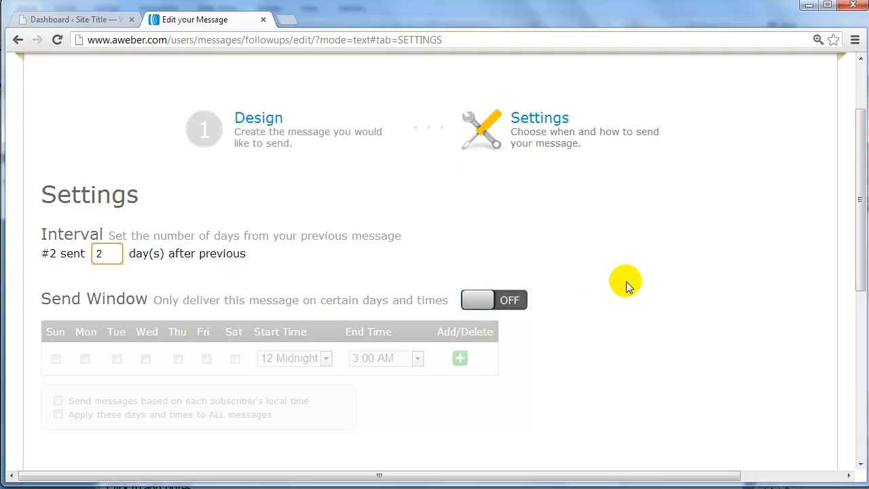
scroll(619, 281, "down", 1)
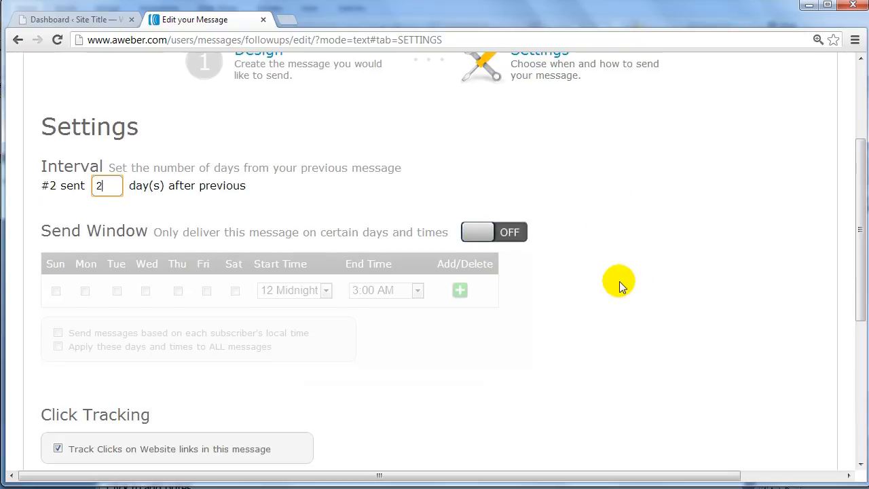
scroll(619, 283, "down", 2)
scroll(620, 283, "up", 3)
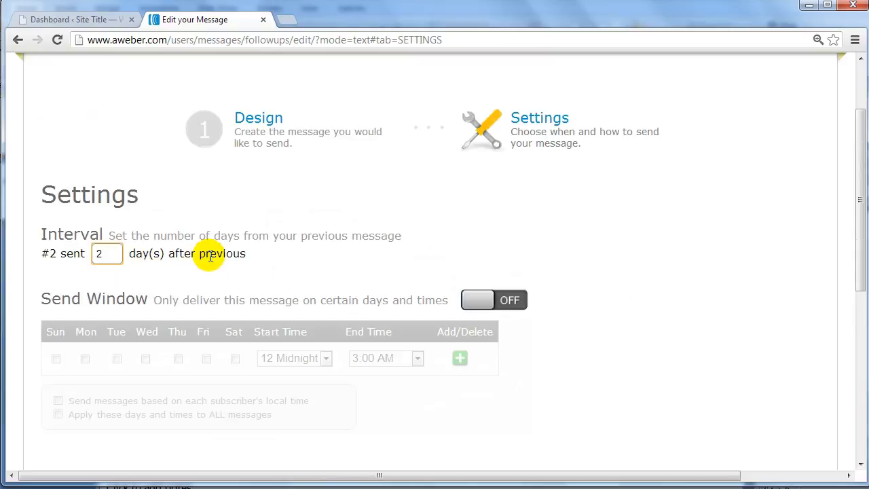
left_click(608, 227)
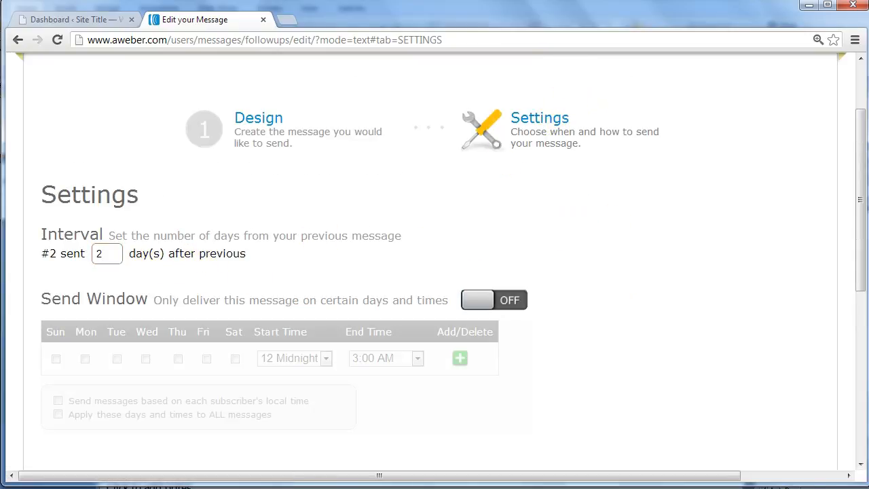
Turn on the Send Window for the second message and select Monday through Friday as delivery days
left_click(479, 301)
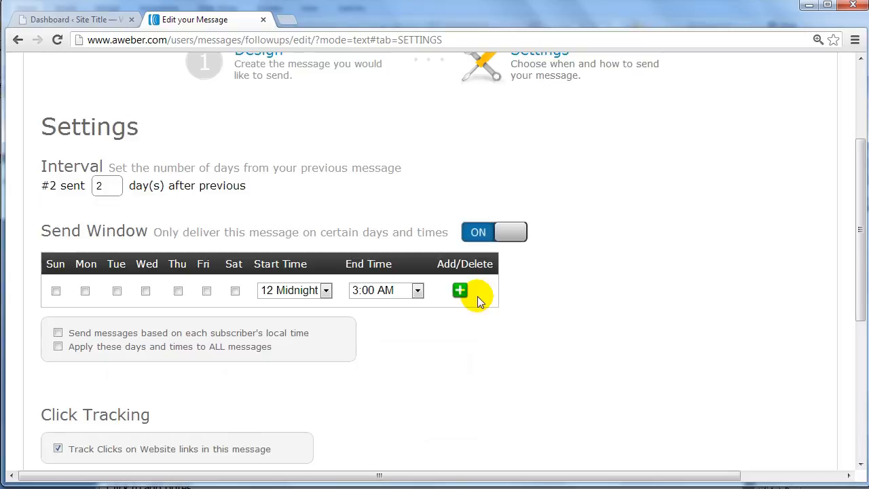
scroll(125, 299, "up", 1)
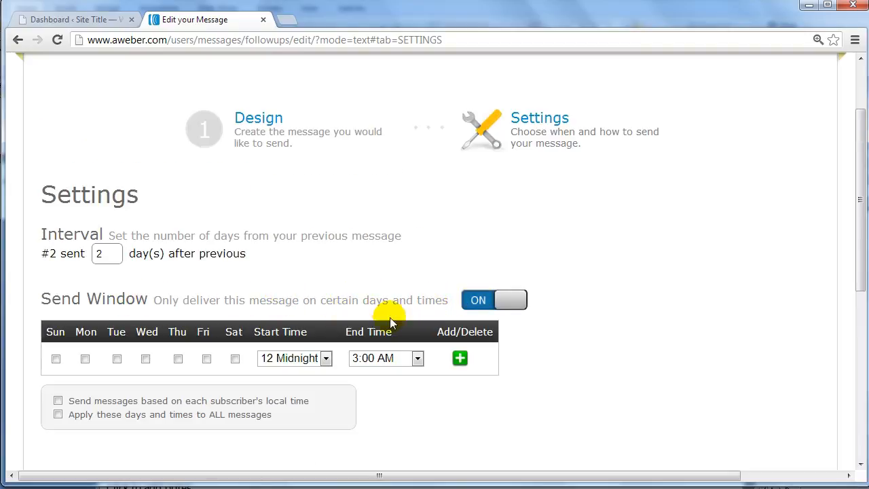
left_click(85, 359)
left_click(116, 359)
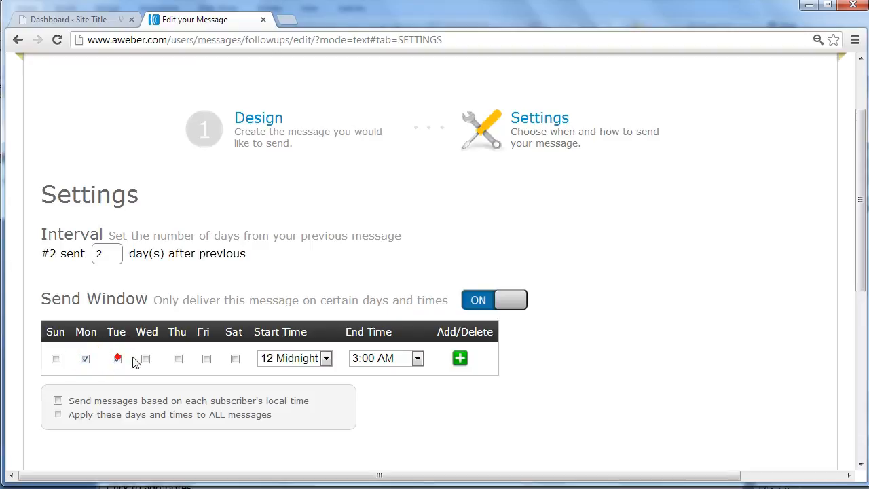
left_click(146, 359)
left_click(178, 358)
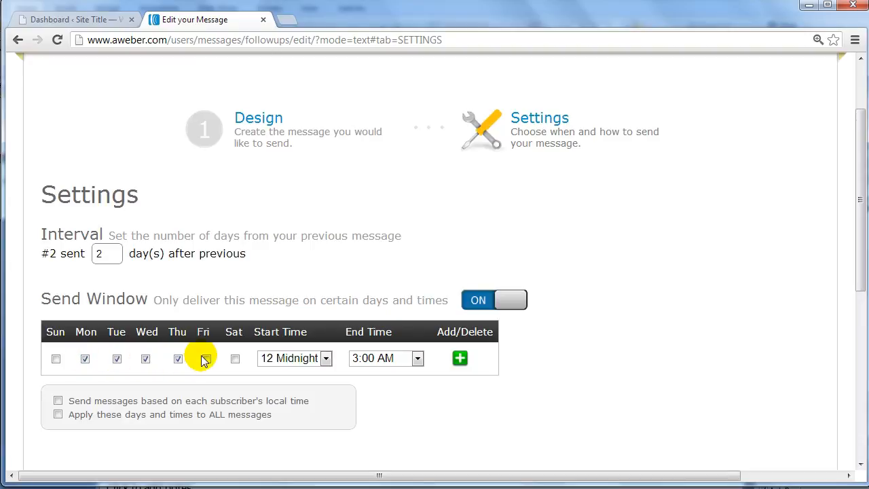
left_click(207, 359)
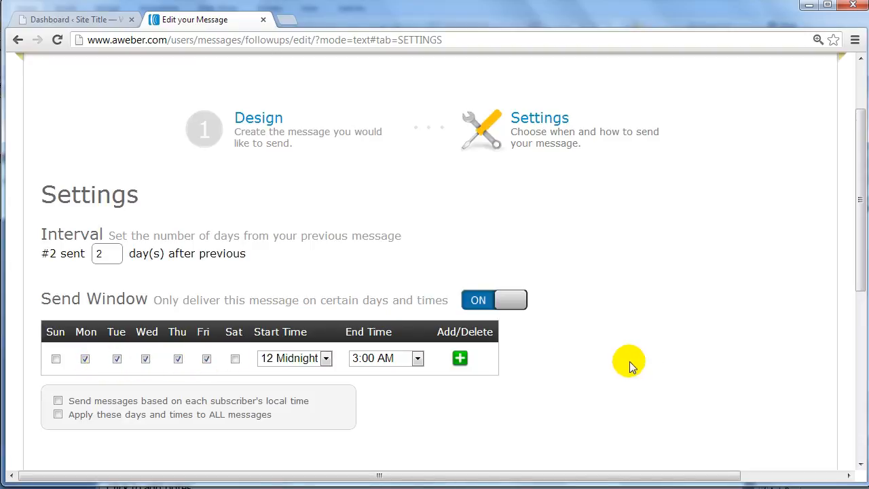
Turn off the Send Window for the second follow-up message and save the message
left_click(513, 299)
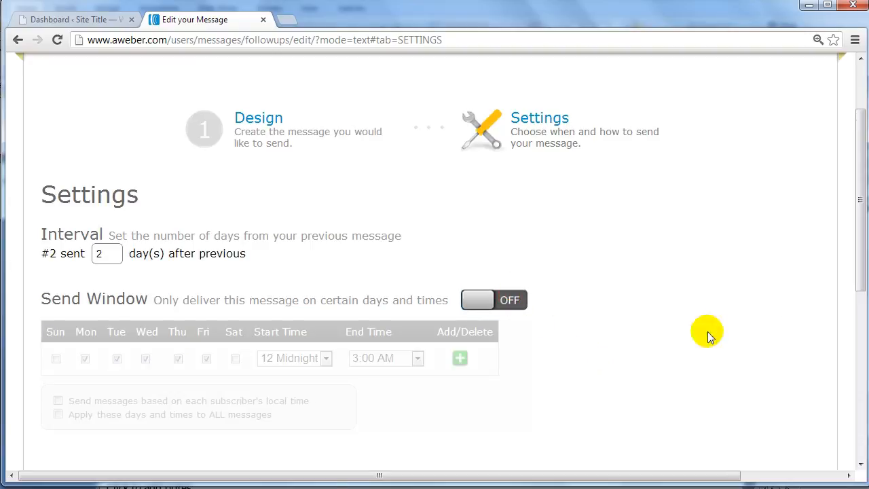
scroll(645, 283, "down", 2)
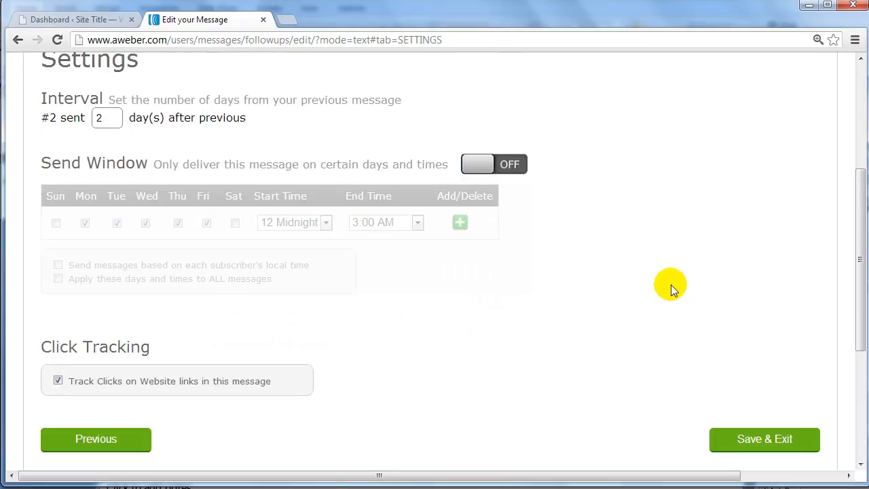
left_click(756, 445)
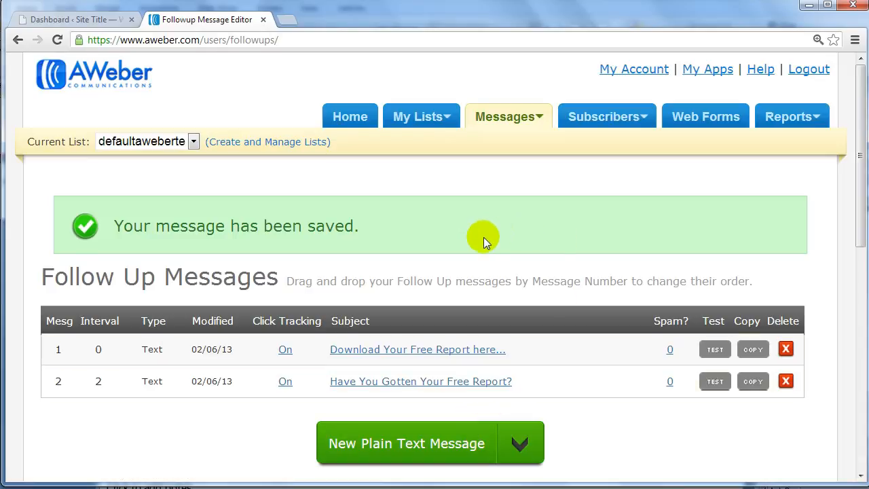
Go to the list's Web Forms, look over the Split Tests section and start creating a new web form
scroll(491, 233, "down", 2)
scroll(497, 233, "up", 2)
scroll(504, 233, "down", 3)
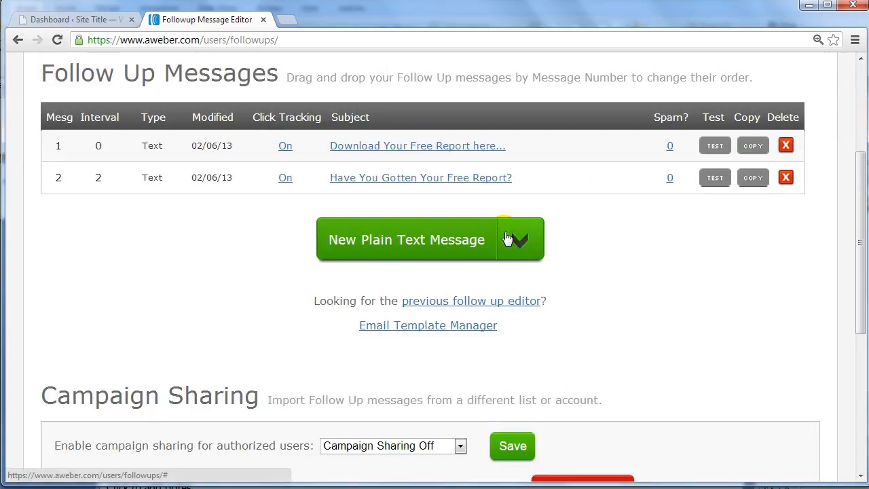
scroll(506, 238, "up", 3)
mouse_move(602, 120)
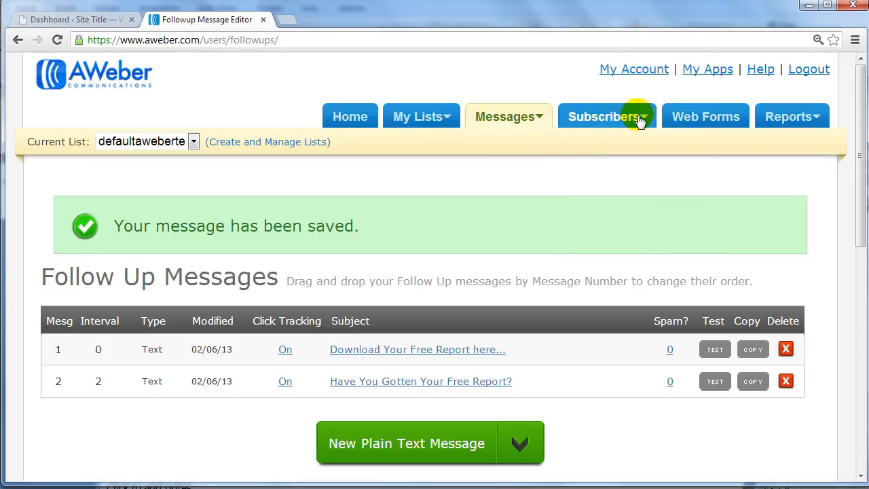
left_click(692, 119)
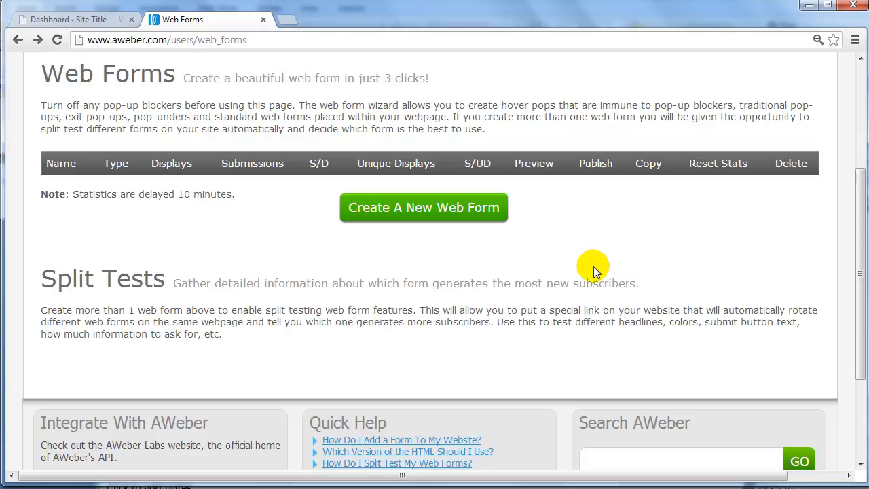
left_click_drag(41, 278, 171, 278)
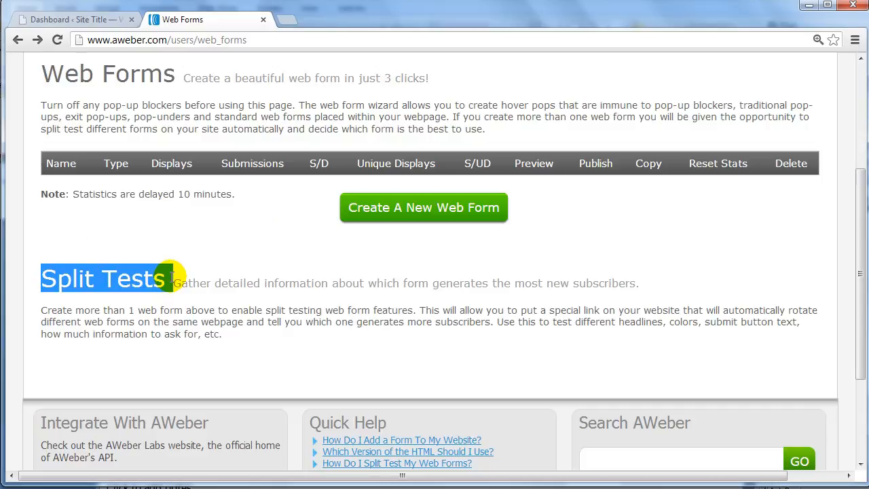
left_click(413, 279)
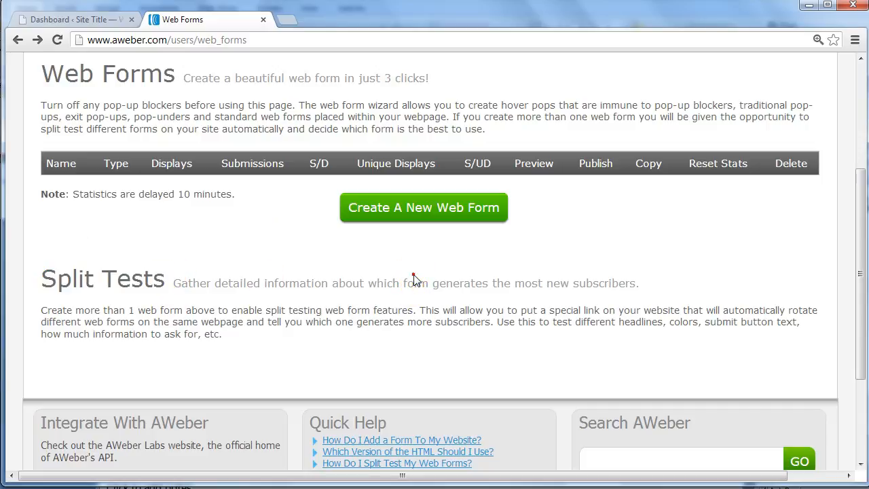
left_click(467, 216)
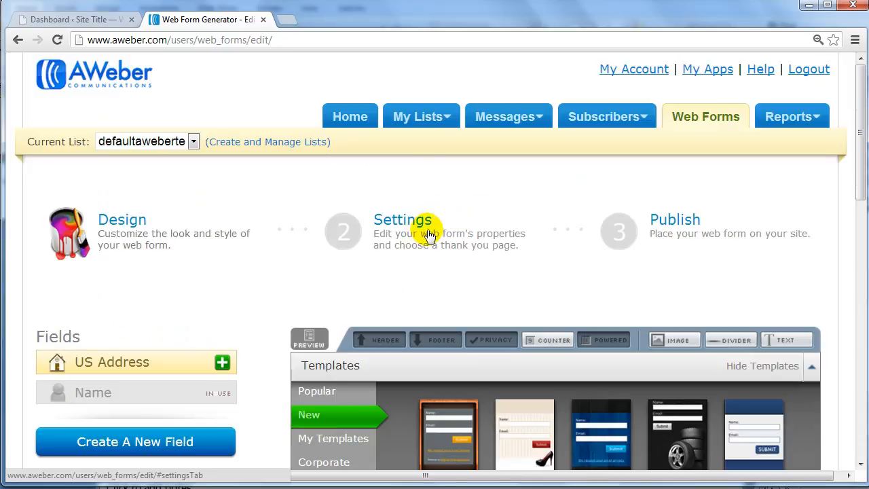
Widen the sign-up form in the design preview to about 238 px
scroll(285, 243, "down", 3)
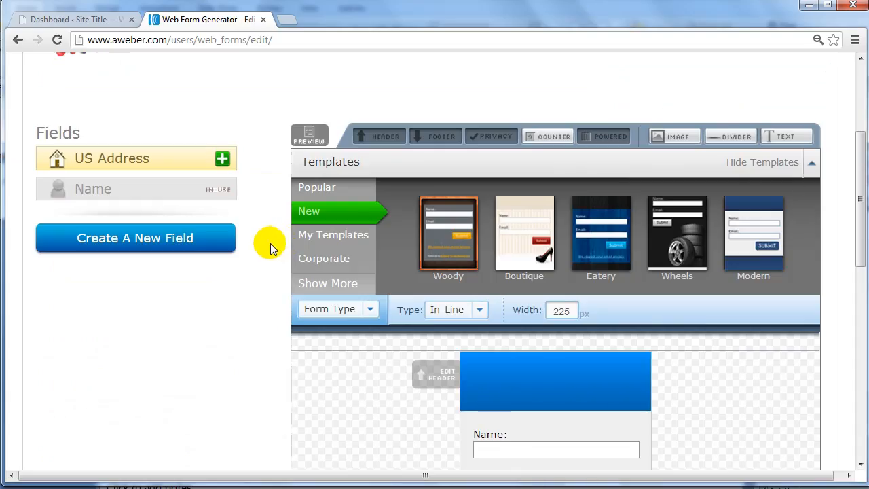
scroll(270, 248, "down", 3)
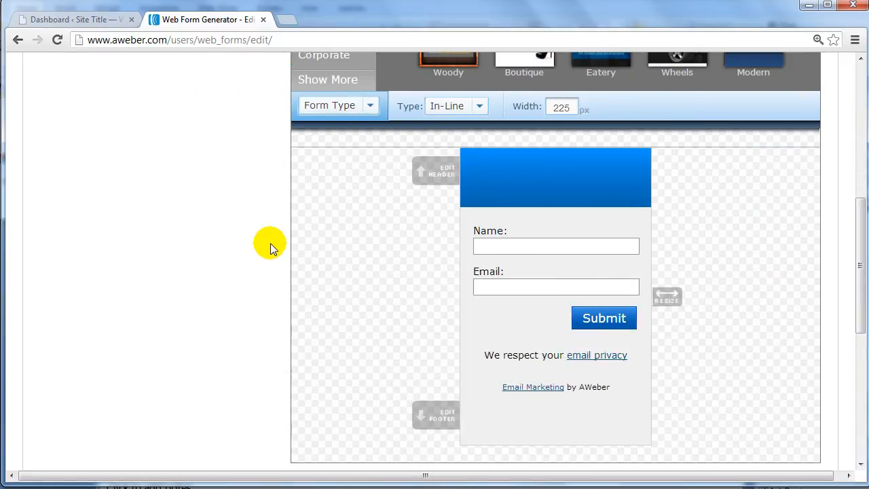
left_click(459, 173)
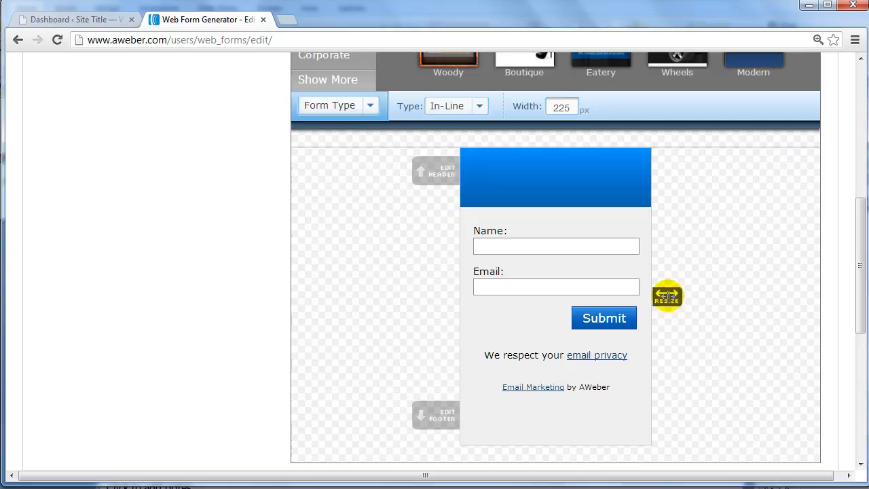
left_click_drag(667, 295, 678, 281)
Set the form's header text to "Headline" and save the header
scroll(679, 281, "down", 2)
scroll(681, 282, "up", 2)
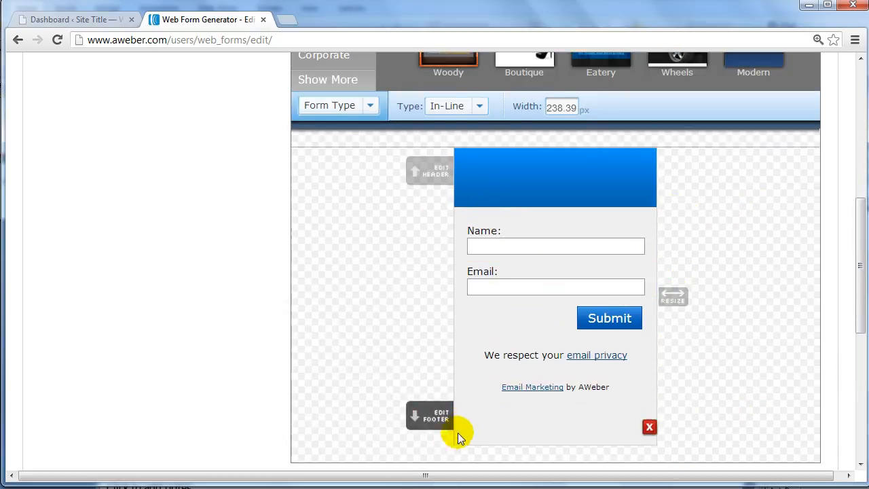
left_click(435, 174)
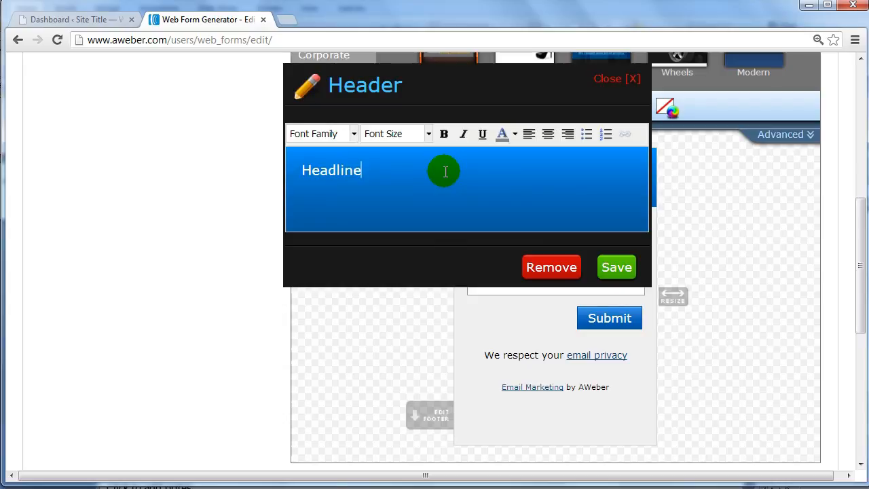
left_click(616, 267)
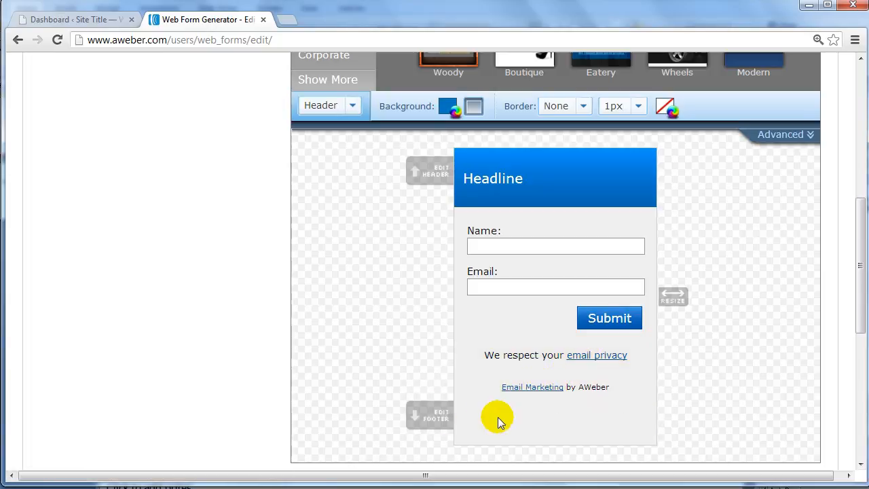
Browse the My Templates, Corporate and Popular categories of form templates
scroll(469, 400, "up", 4)
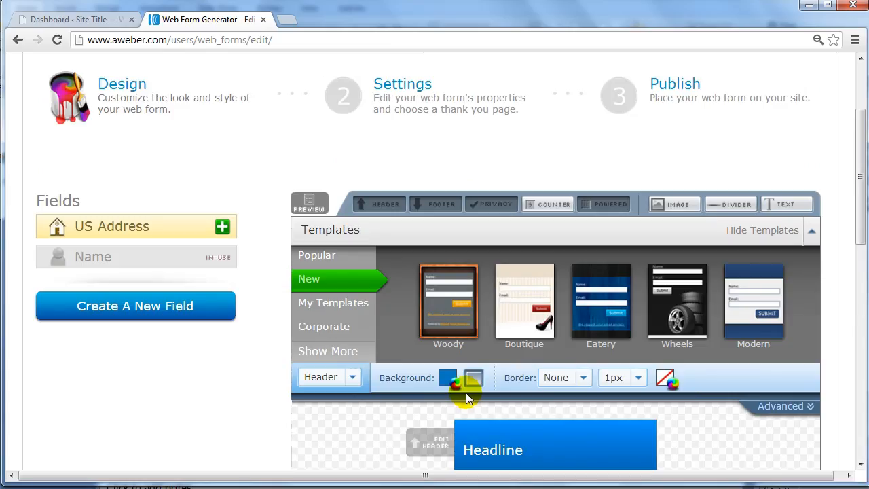
scroll(521, 294, "down", 1)
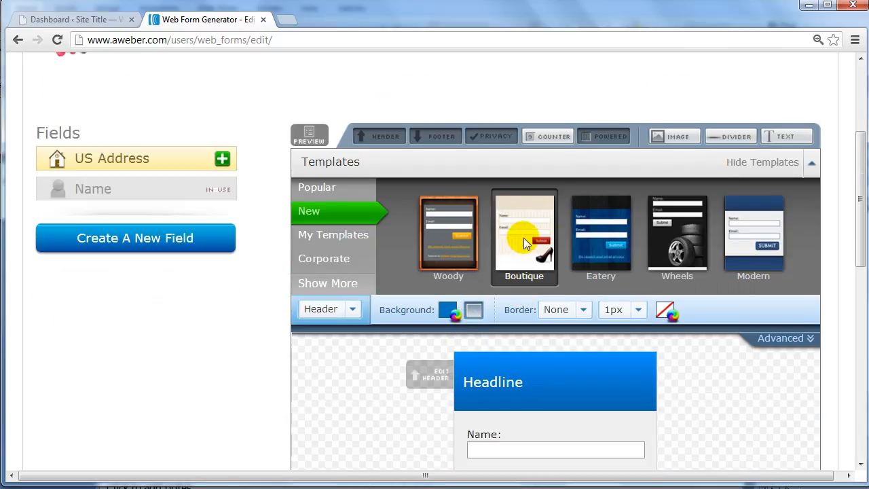
left_click(340, 235)
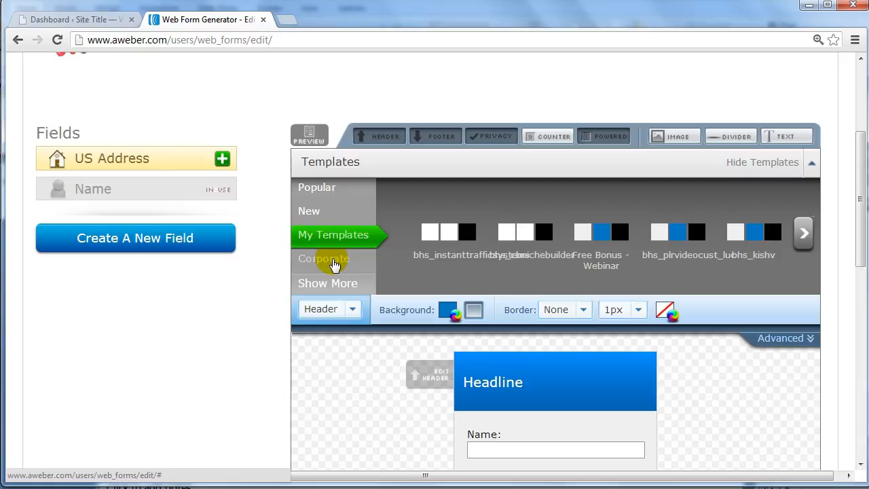
left_click(334, 265)
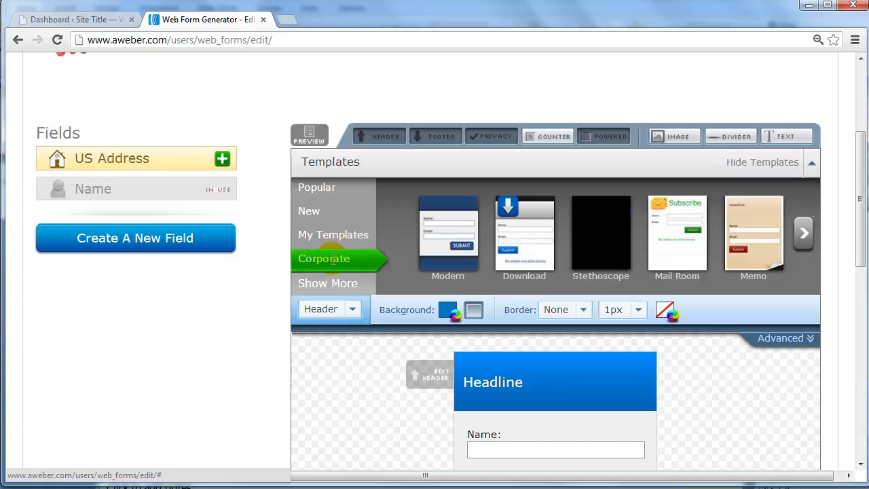
left_click(804, 233)
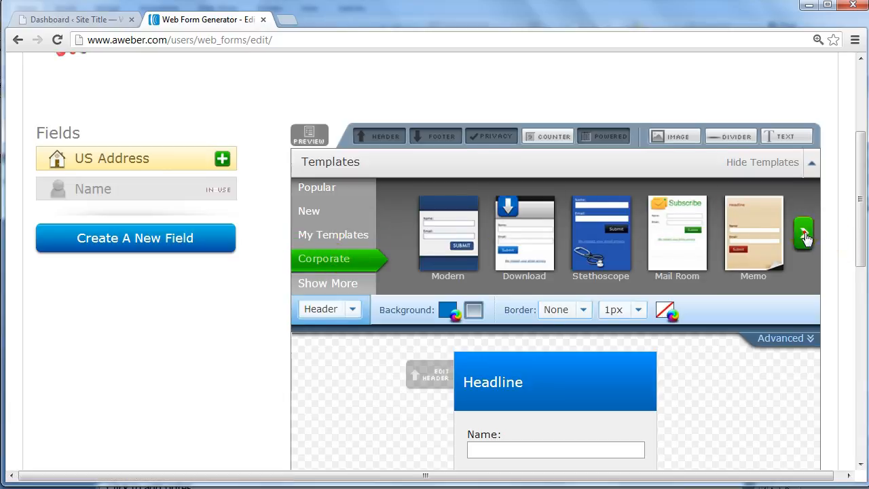
left_click(329, 188)
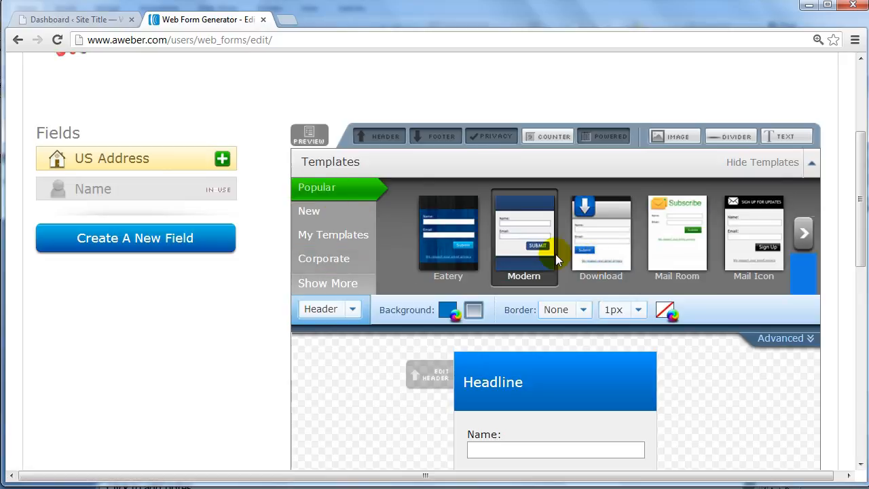
scroll(556, 254, "down", 1)
scroll(335, 72, "up", 1)
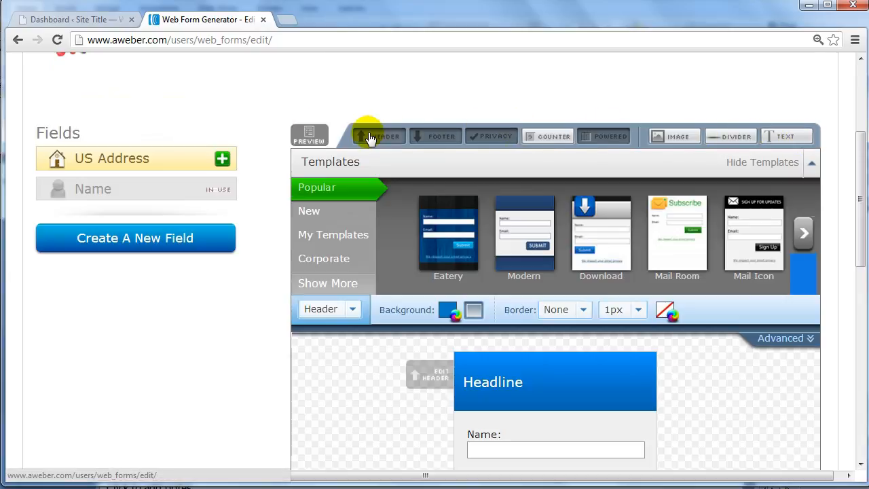
Remove the header, footer, privacy notice and "powered by" line from the sign-up form
scroll(609, 137, "down", 1)
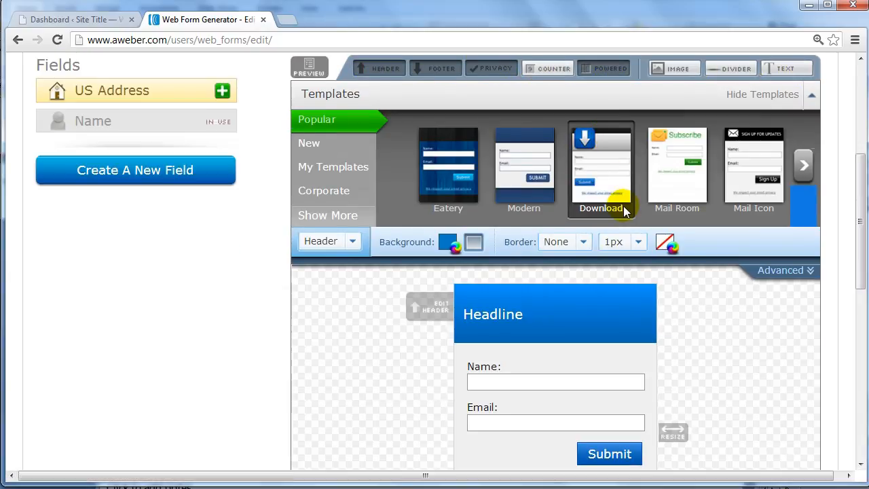
key("ctrl+minus")
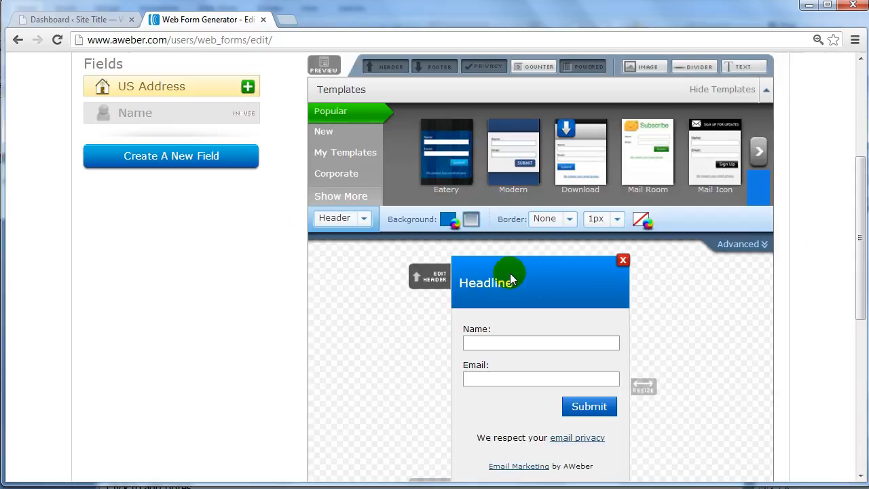
left_click(391, 68)
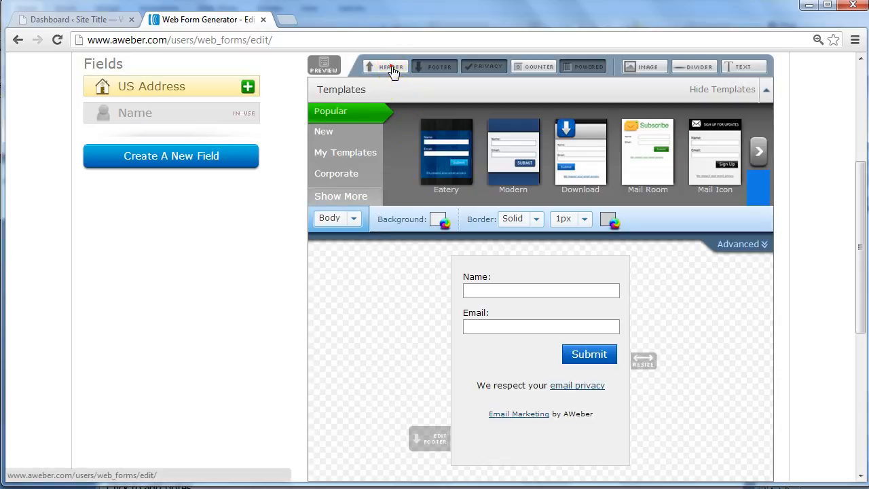
left_click(393, 69)
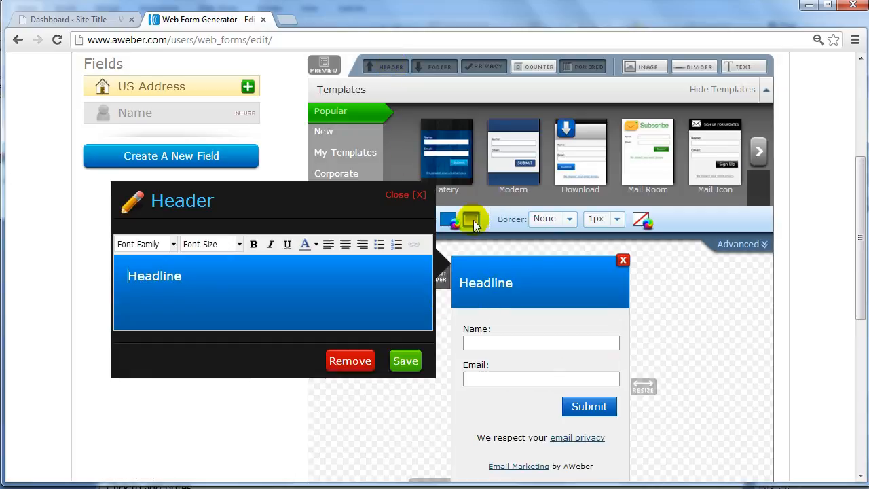
left_click(384, 68)
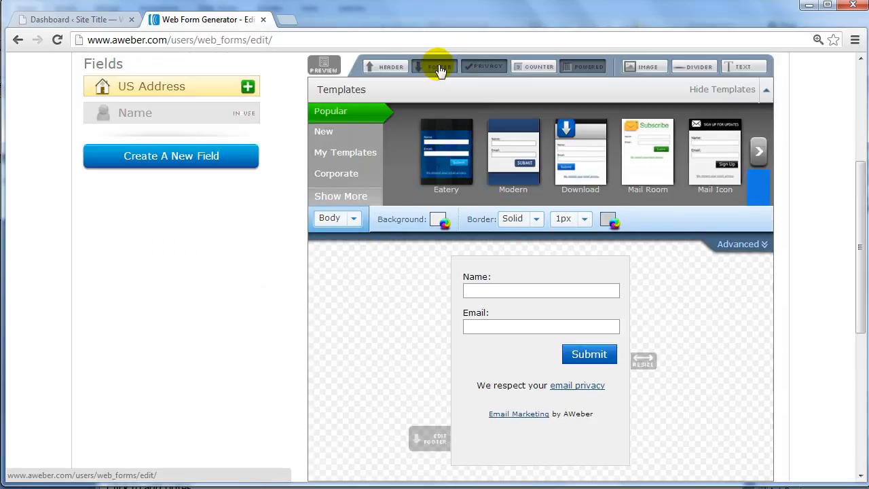
left_click(438, 66)
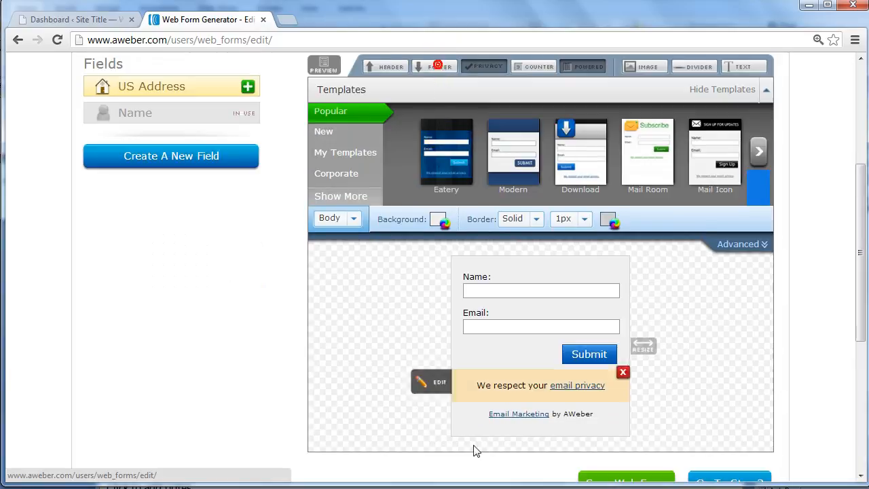
left_click(496, 73)
left_click(583, 71)
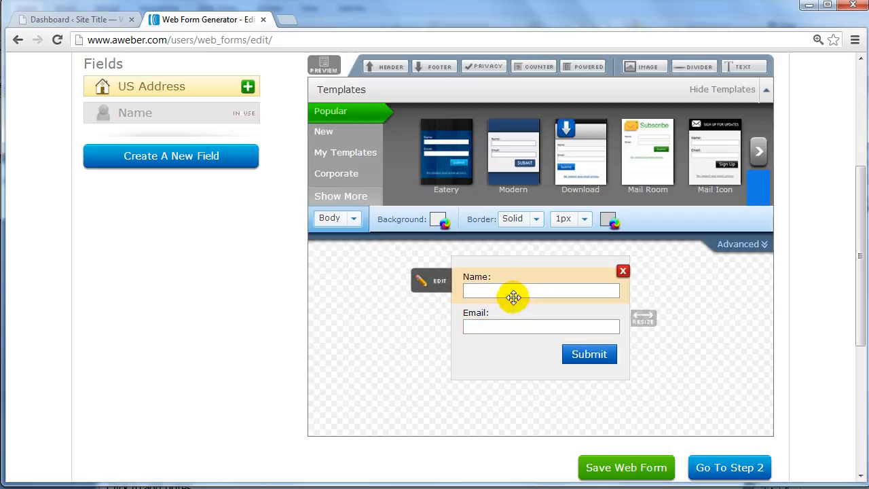
Delete the Name field from the form, narrow the form slightly and save the web form
left_click(622, 271)
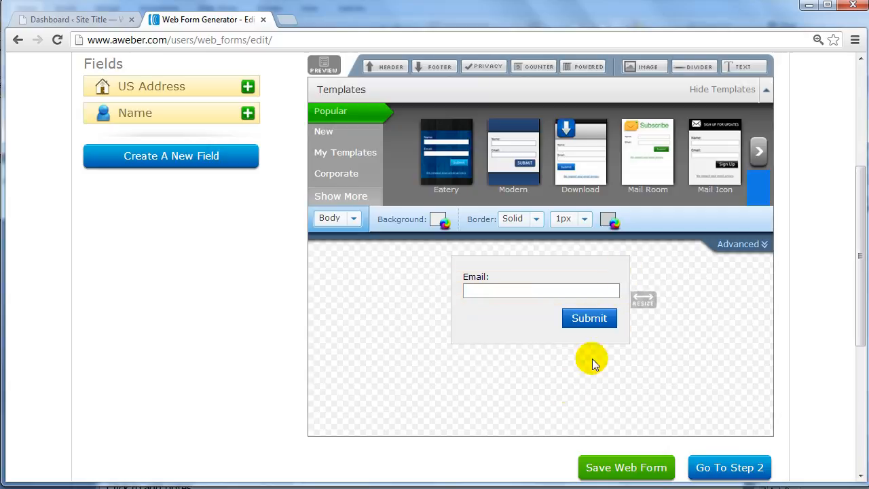
mouse_move(643, 299)
left_mouse_down()
mouse_move(541, 301)
mouse_move(771, 295)
mouse_move(556, 292)
mouse_move(642, 297)
mouse_move(614, 293)
mouse_move(626, 296)
left_mouse_up()
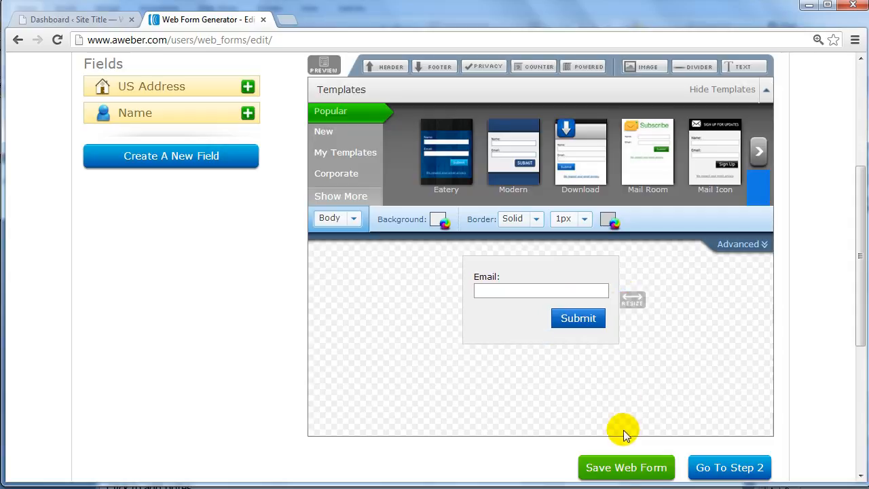
left_click(626, 468)
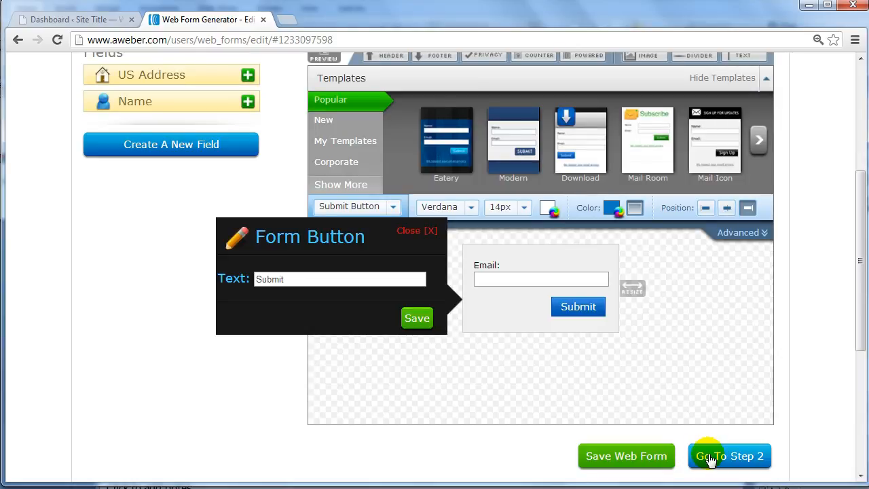
Proceed to the web form's settings, close the leftover Form Button editor and name the form "Aweber Test 123"
left_click(710, 459)
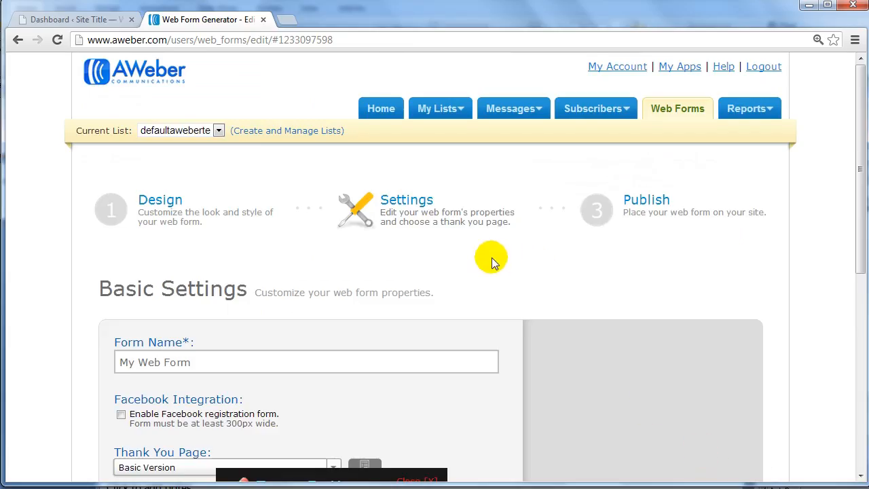
scroll(491, 258, "down", 2)
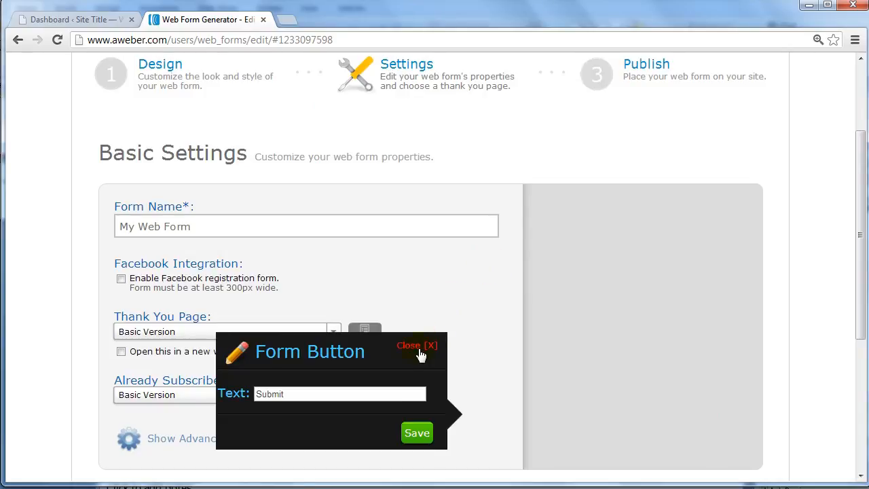
left_click(421, 348)
left_click_drag(218, 218, 88, 217)
type("A")
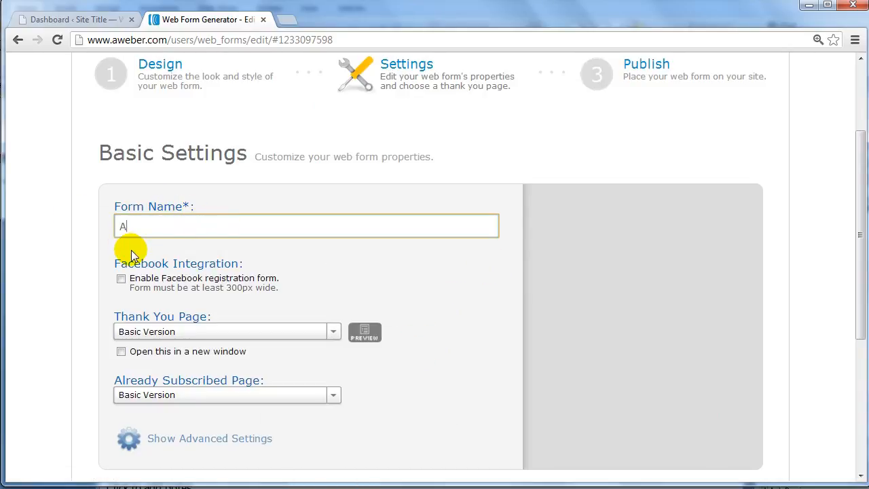
type("weber Test 123")
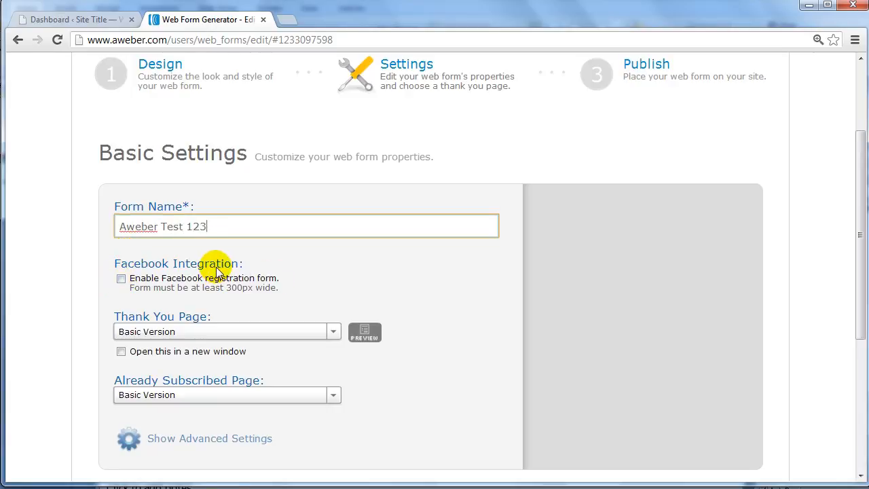
Set the Thank You Page to Custom Page and activate its URL field
scroll(226, 298, "down", 1)
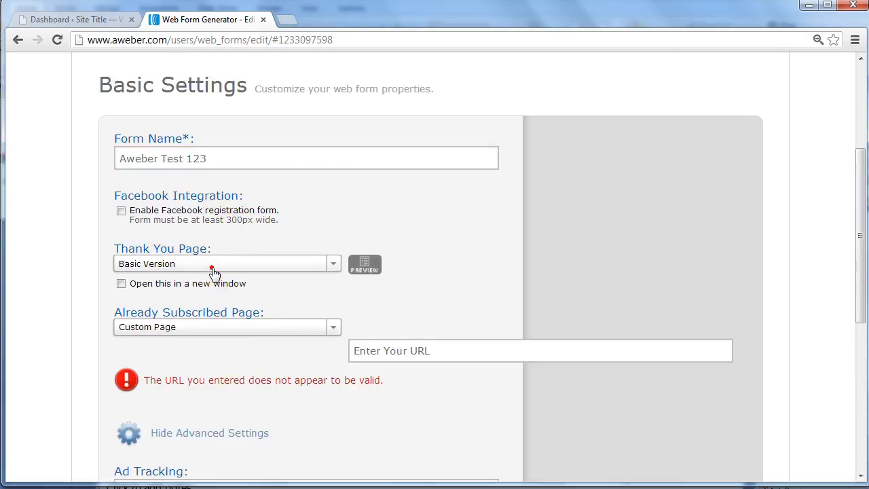
left_click(214, 271)
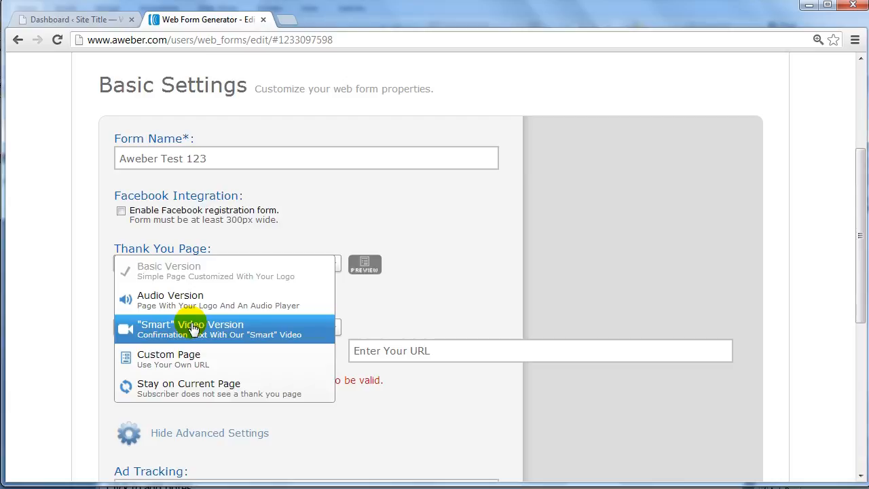
left_click(190, 357)
left_click(195, 288)
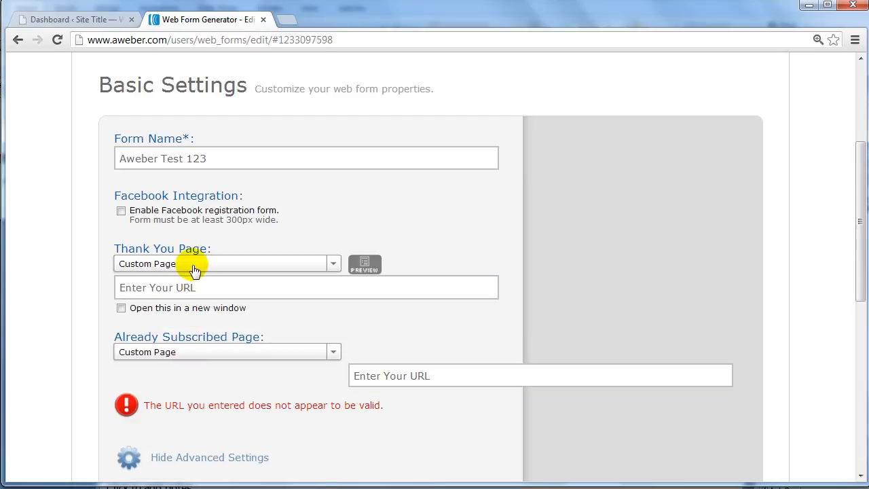
left_click(231, 160)
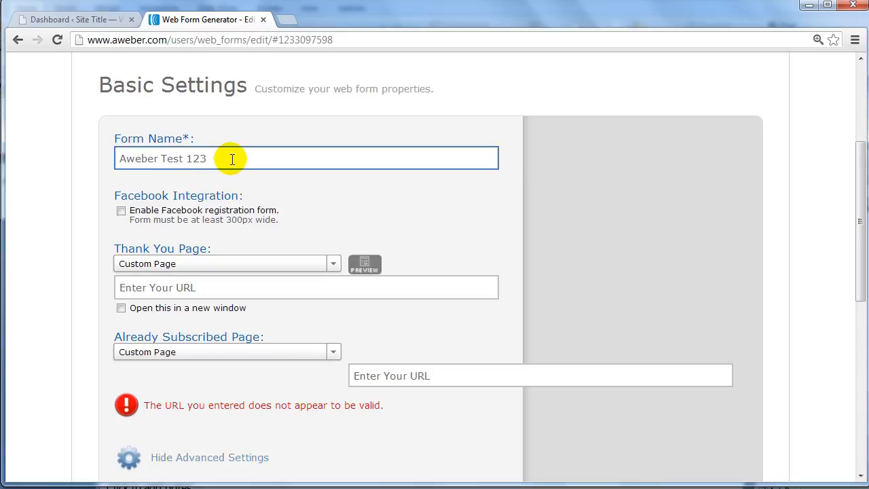
left_click(328, 116)
left_click(165, 285)
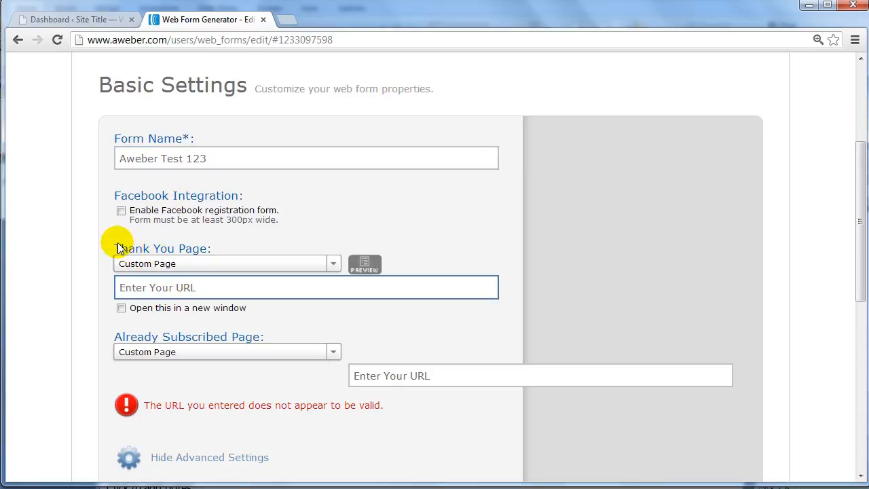
Switch the Thank You Page back to Basic Version
left_click_drag(114, 248, 220, 246)
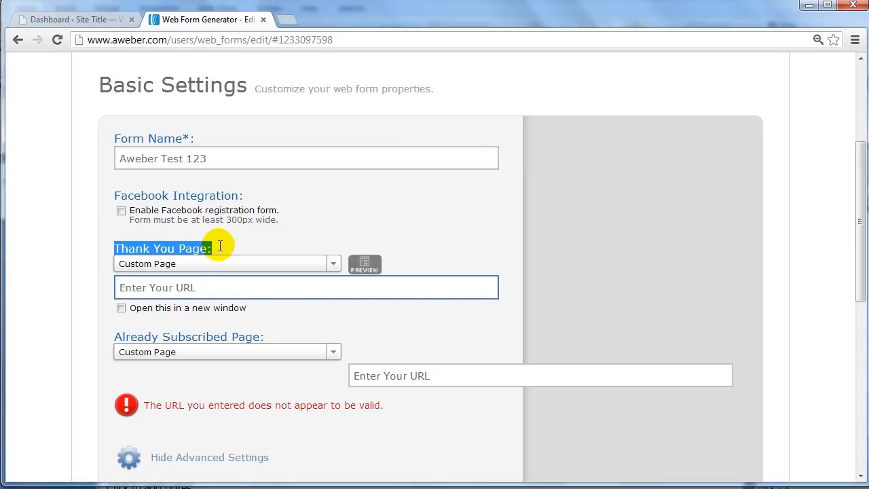
left_click(133, 247)
left_click_drag(115, 248, 254, 247)
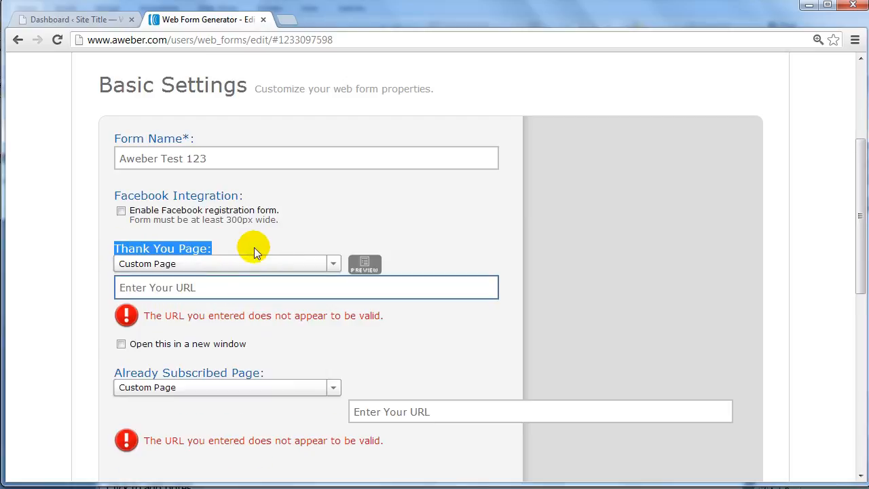
left_click(177, 264)
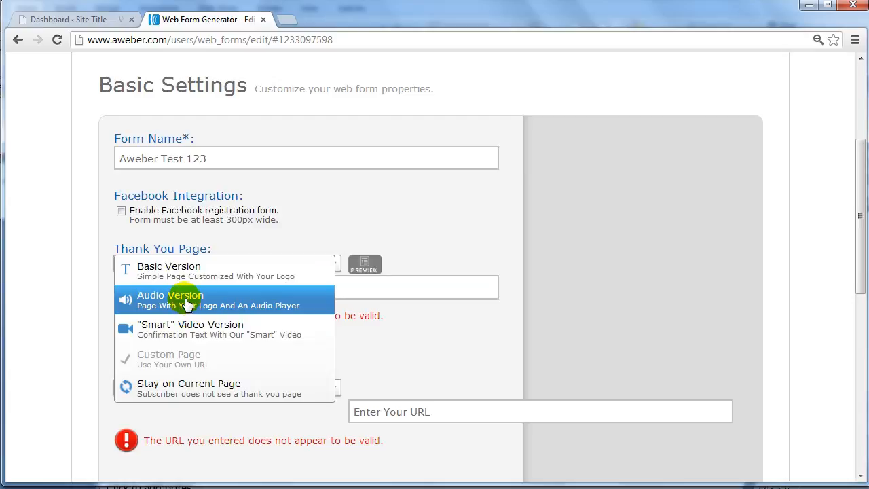
left_click(166, 270)
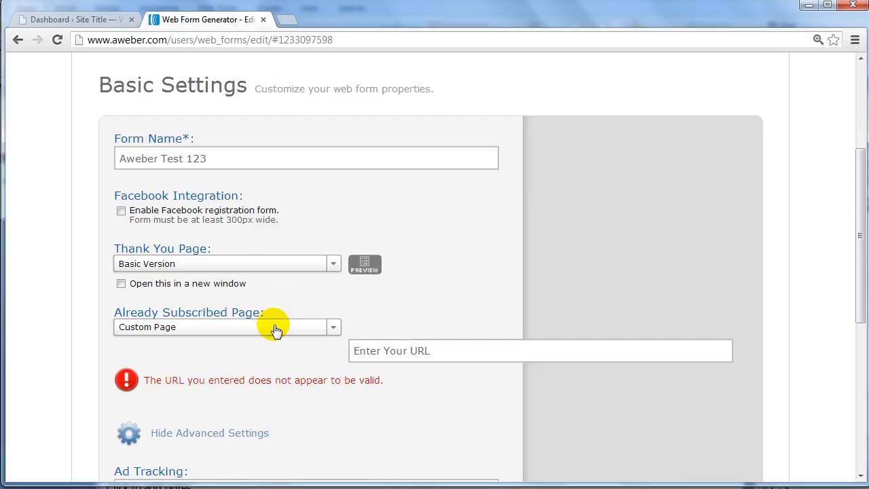
Switch the Already Subscribed Page to Basic Version and back to Custom Page
scroll(275, 319, "down", 1)
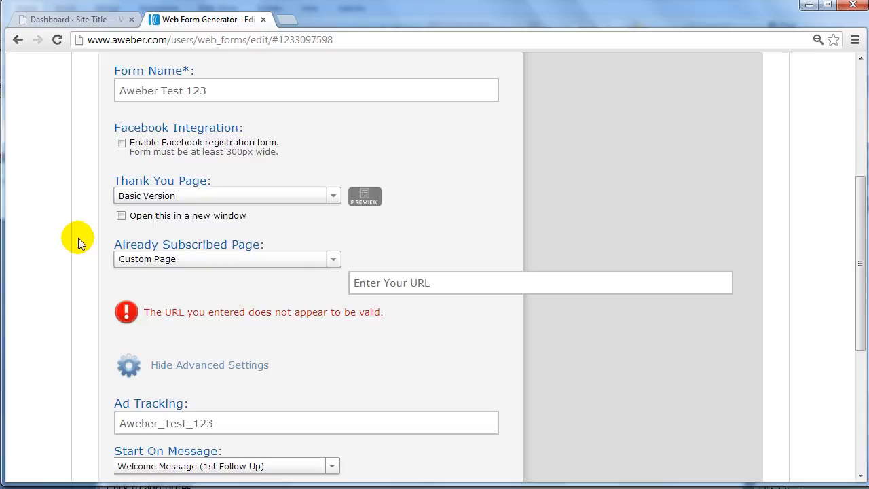
left_click(194, 263)
left_click(195, 264)
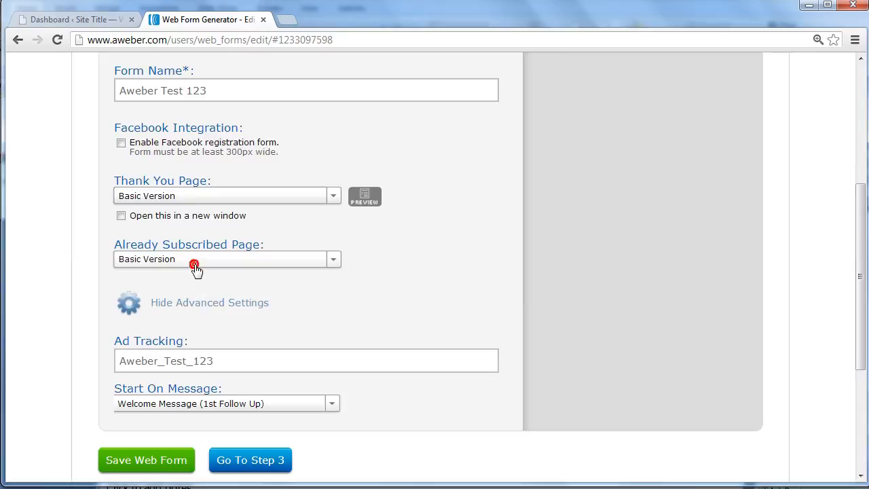
left_click(206, 263)
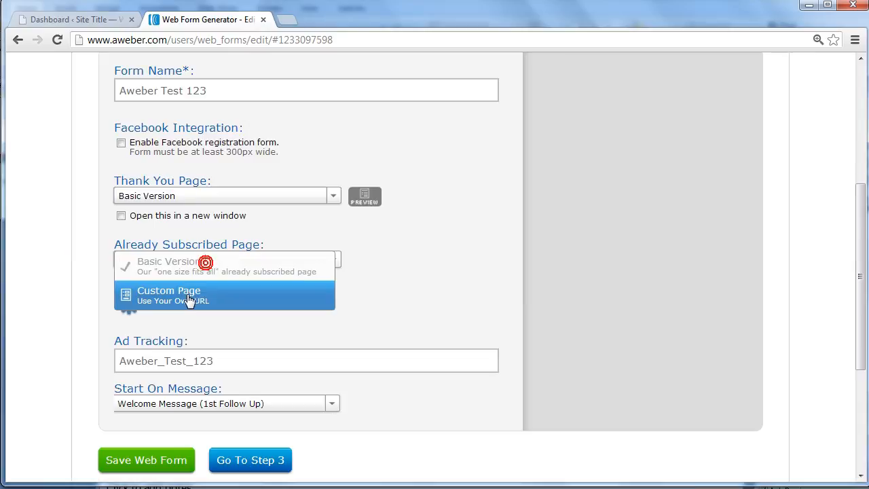
left_click(189, 300)
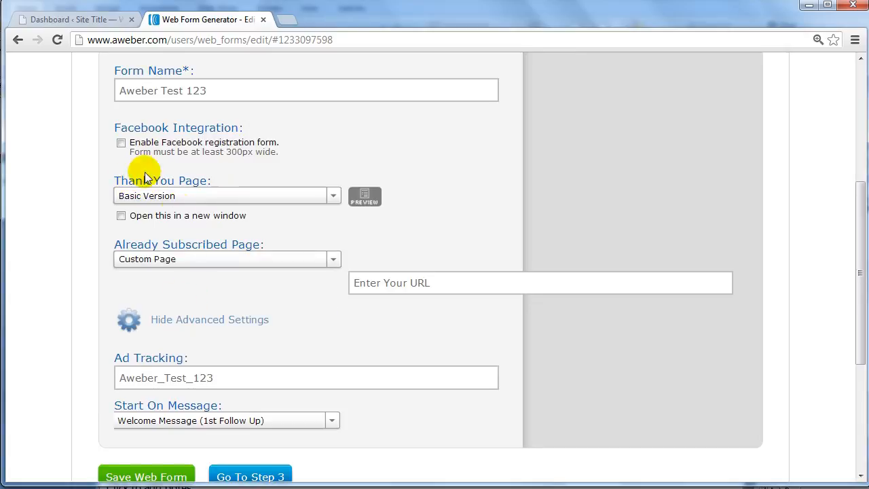
Proceed to the Publish stage and save the web form
scroll(105, 249, "down", 1)
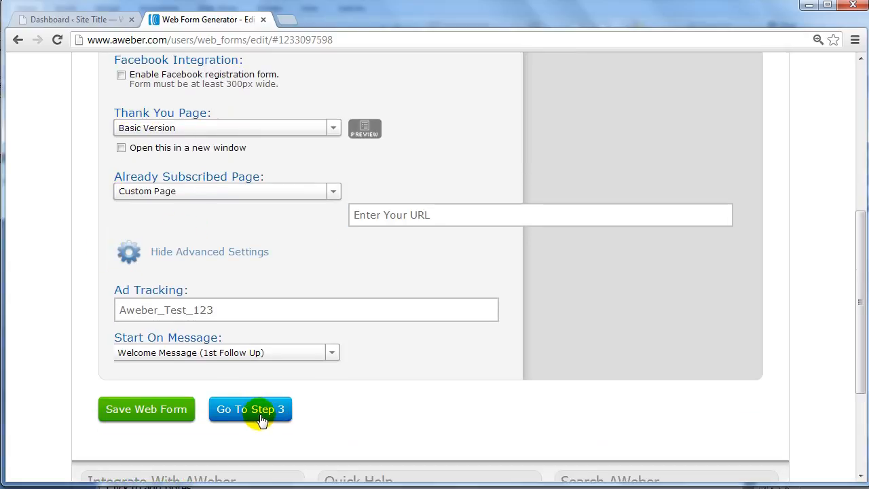
left_click(262, 416)
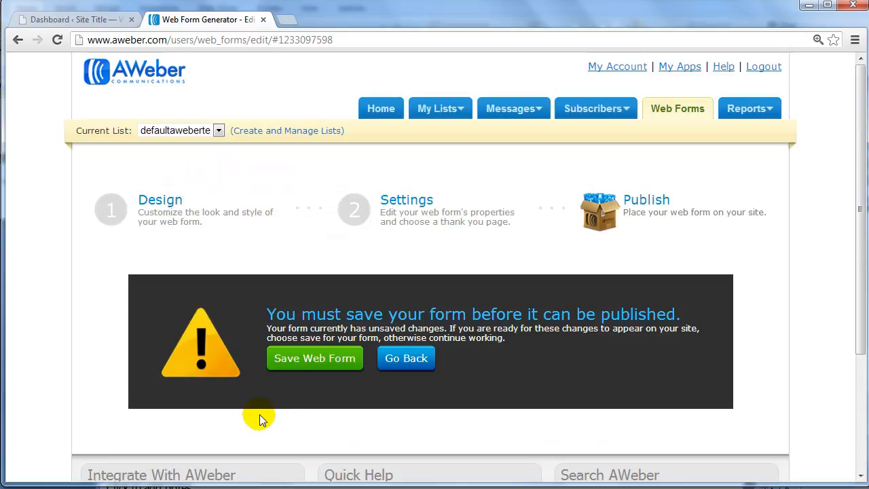
left_click(322, 362)
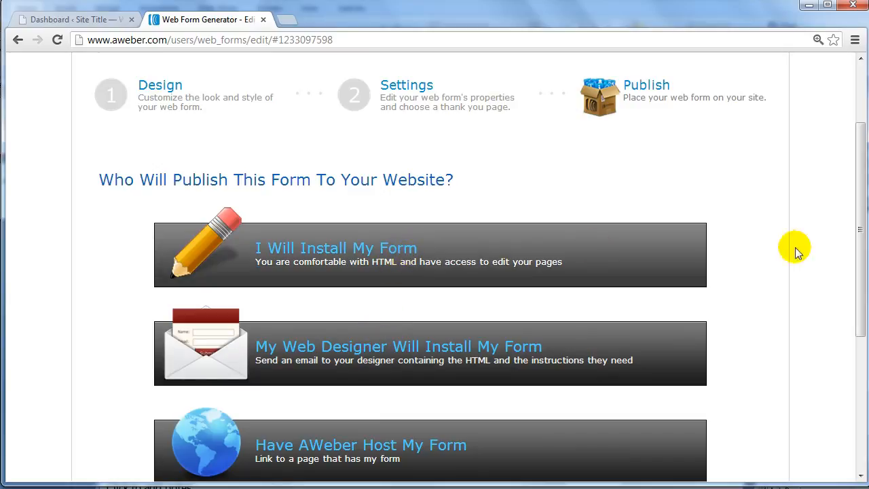
Expand the option for having a web designer install the form and look over its message settings
scroll(770, 251, "down", 1)
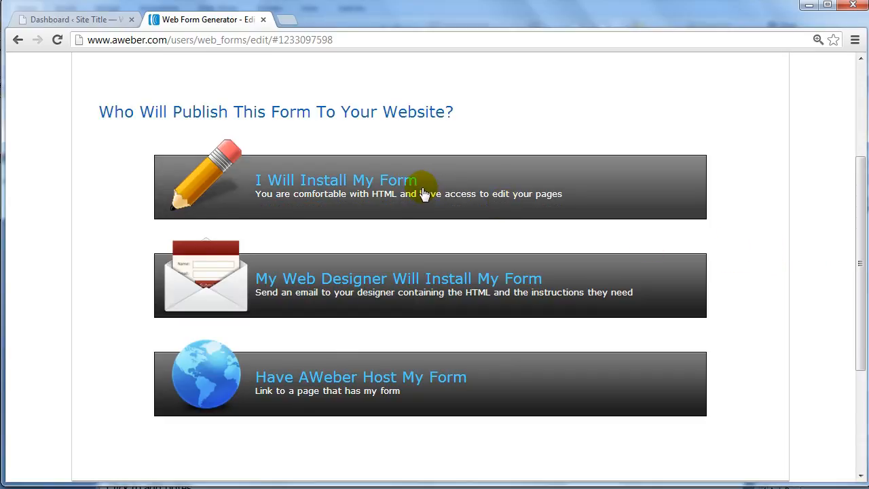
left_click(461, 295)
scroll(460, 291, "down", 2)
scroll(448, 285, "up", 3)
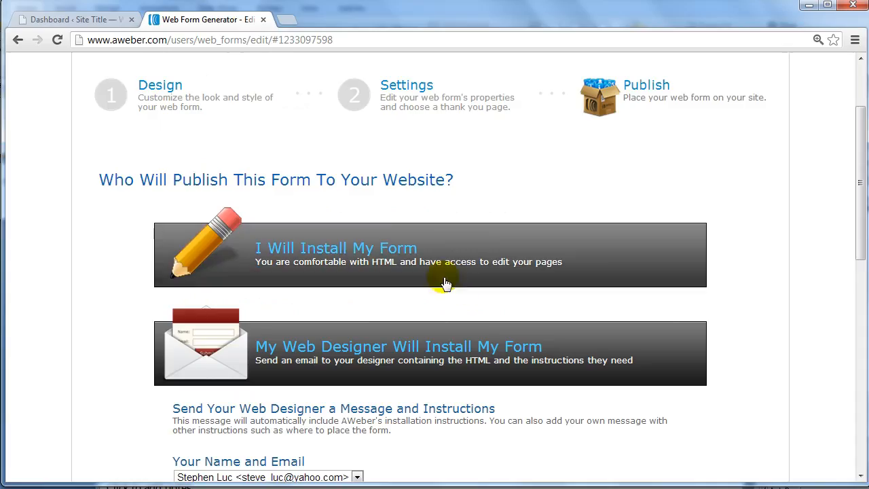
Open the option to install the form yourself and view its JavaScript snippet and raw HTML code
left_click(445, 284)
scroll(445, 271, "down", 2)
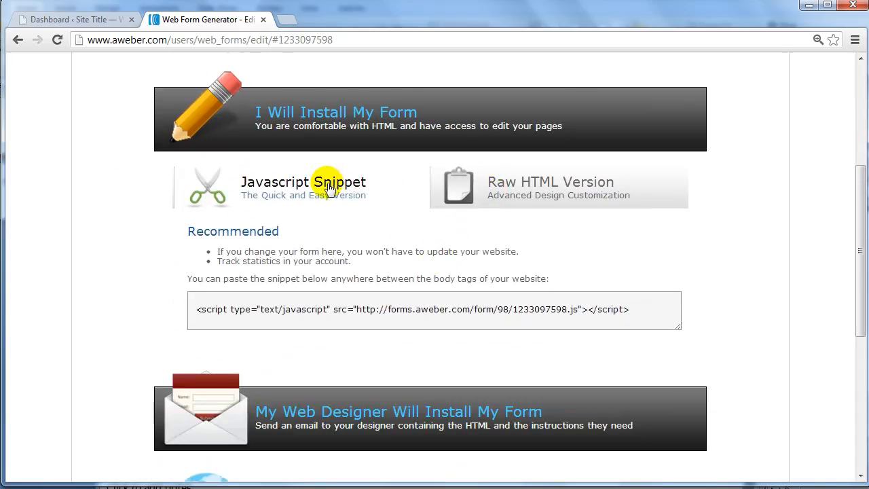
left_click(198, 305)
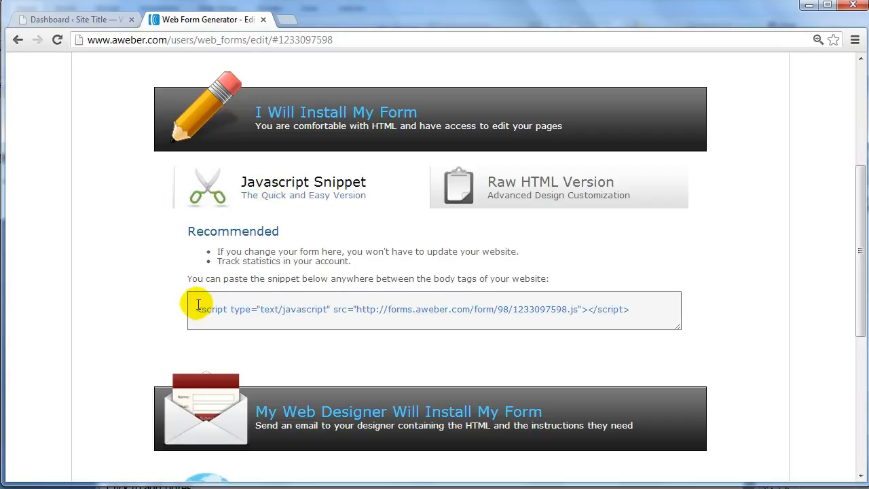
left_click(539, 186)
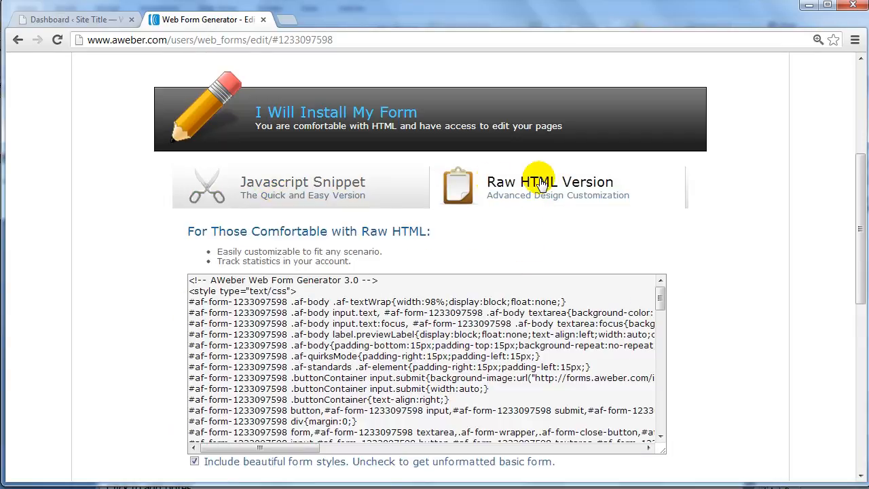
scroll(646, 223, "down", 1)
left_click(645, 221)
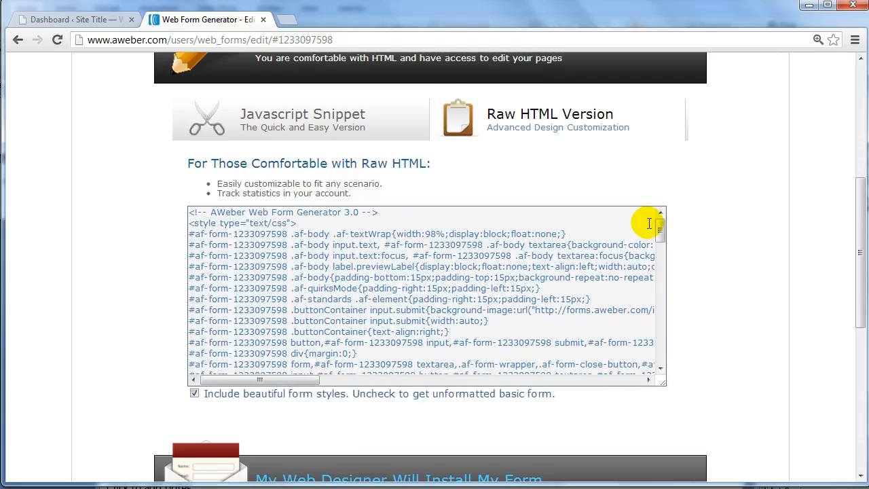
scroll(685, 238, "up", 1)
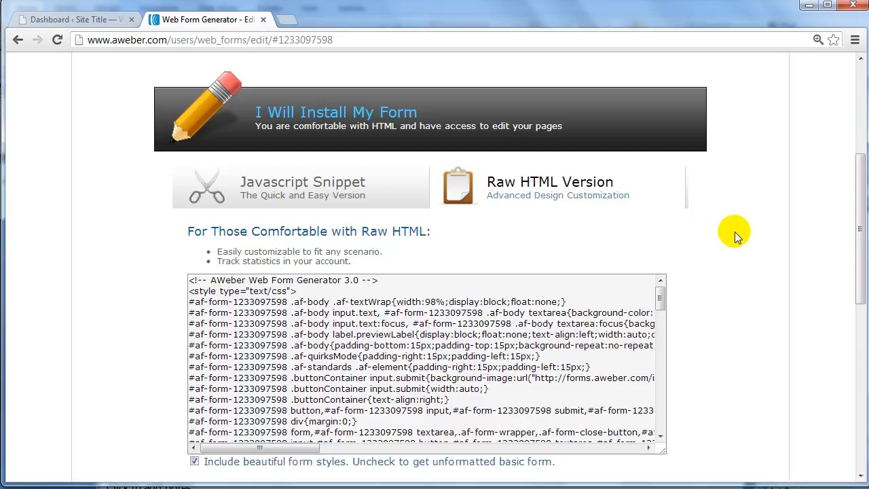
Compare the JavaScript Snippet and Raw HTML versions of the form, selecting the full code in each
left_click(311, 186)
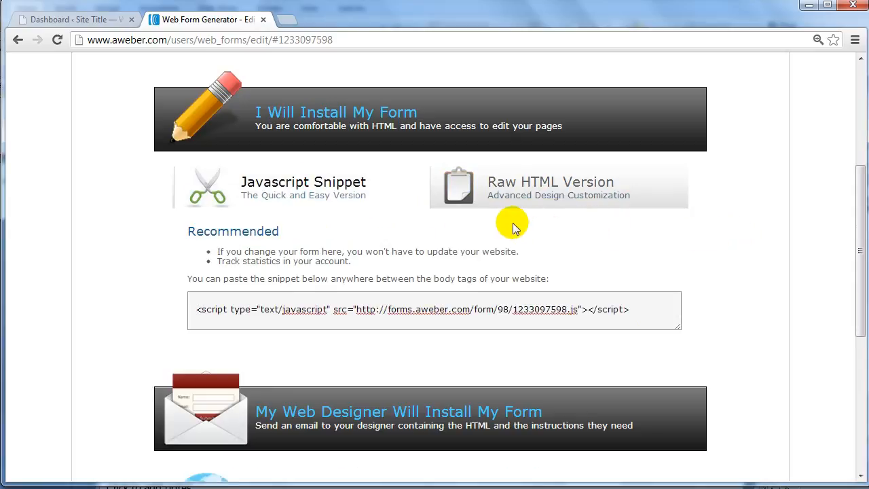
left_click(534, 193)
left_click(333, 197)
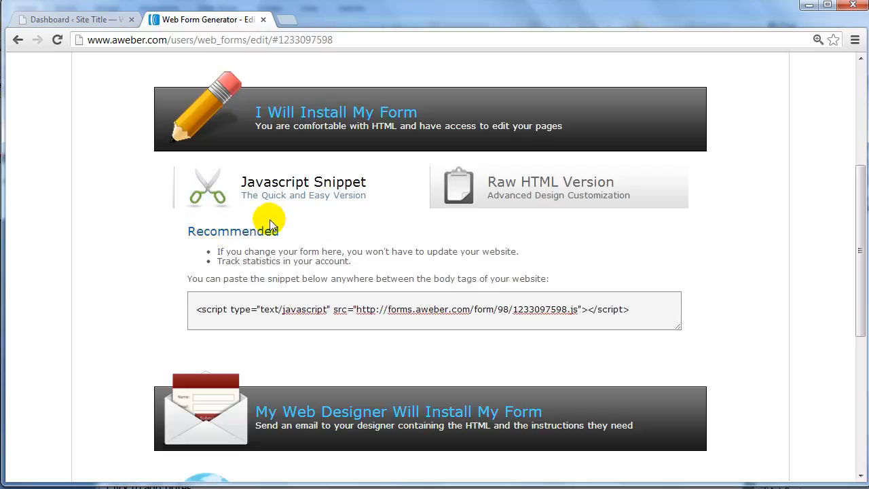
left_click(199, 308)
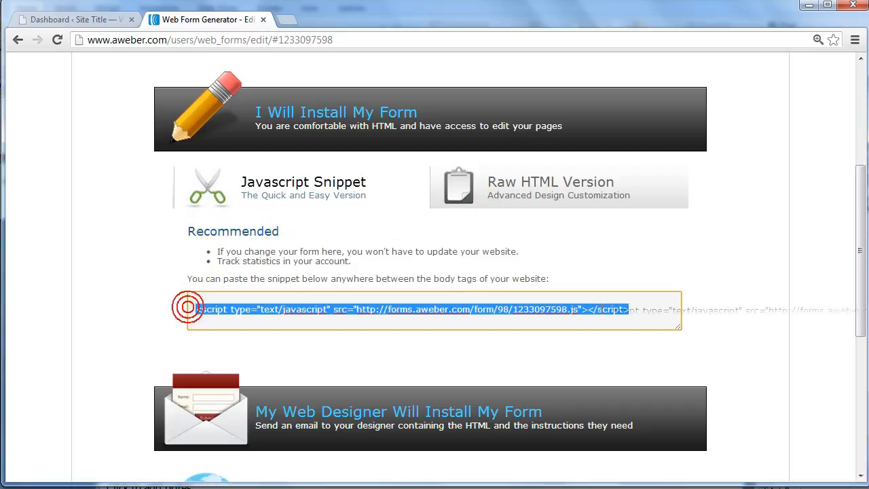
left_click(568, 182)
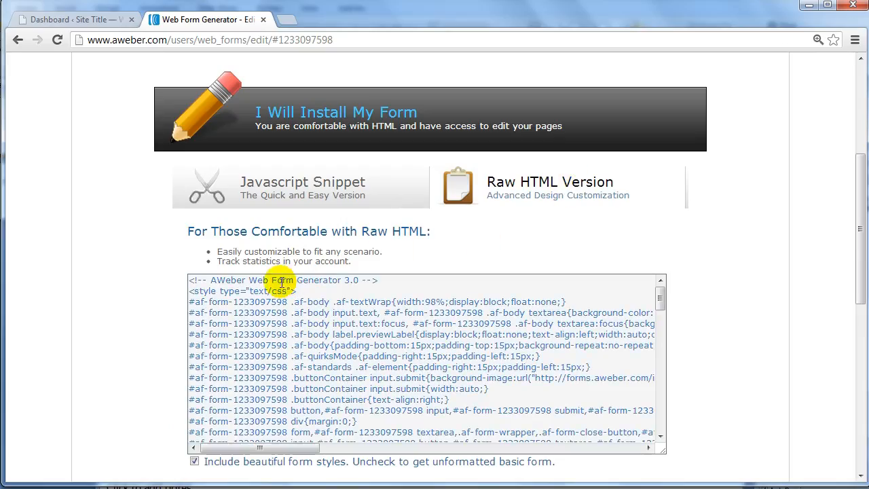
left_click(192, 281)
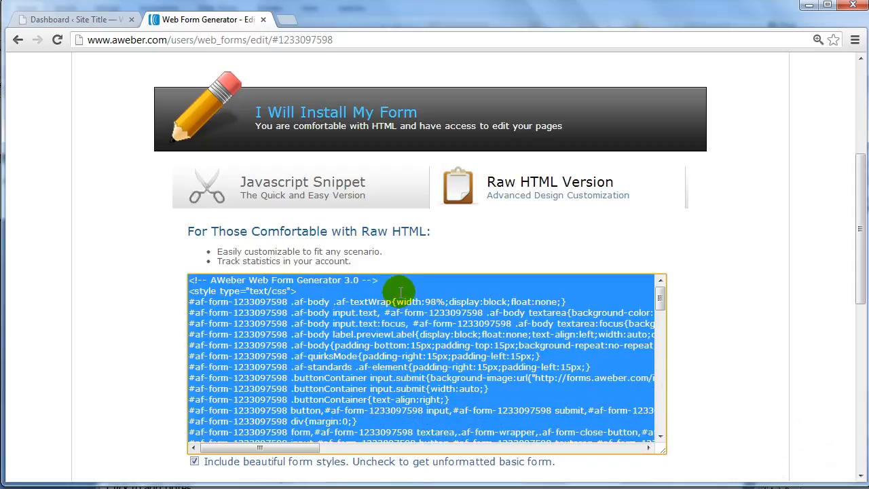